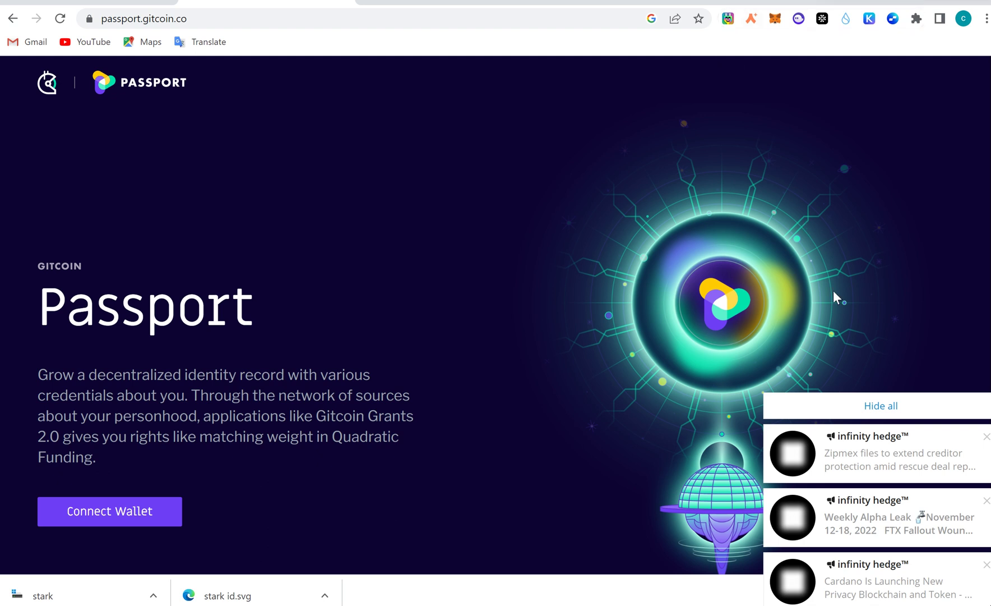
# - Dismiss the stacked news notifications on the Passport landing page and select the address bar
pyautogui.click(892, 420)
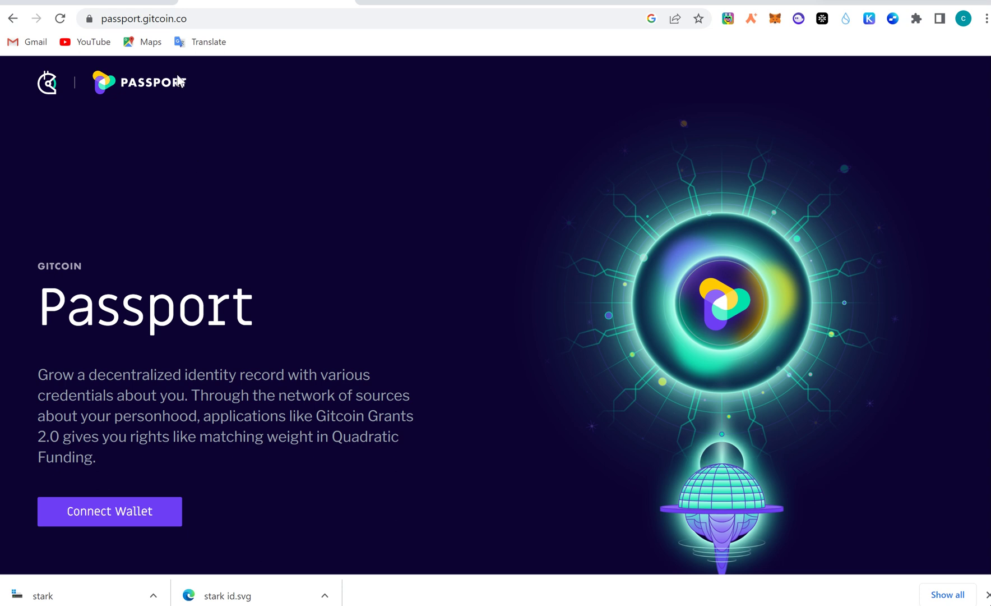
pyautogui.click(156, 15)
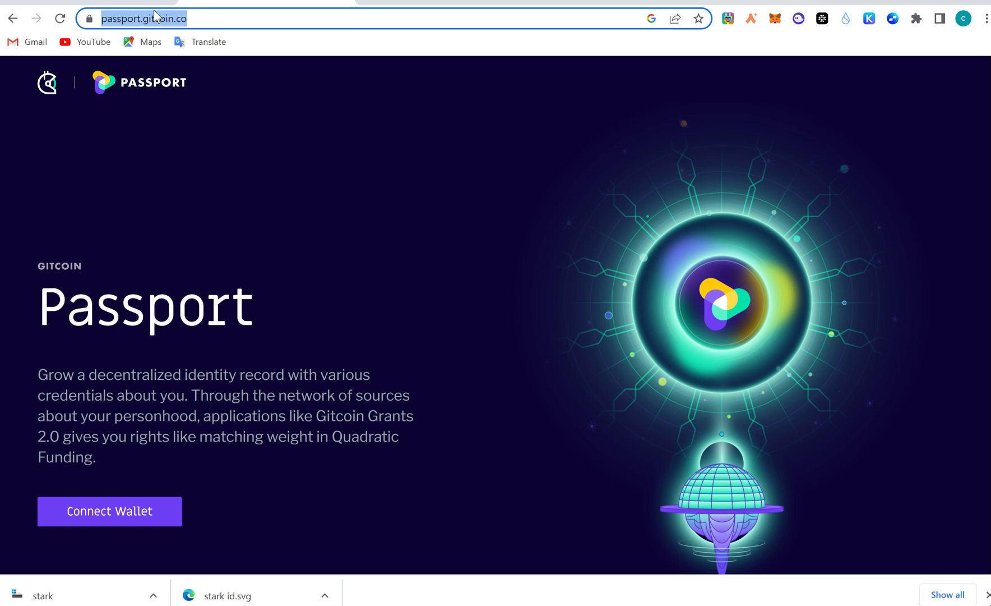
# - Connect MetaMask Account 1 to Passport, switch to Ethereum Mainnet and sign the login message
pyautogui.click(96, 517)
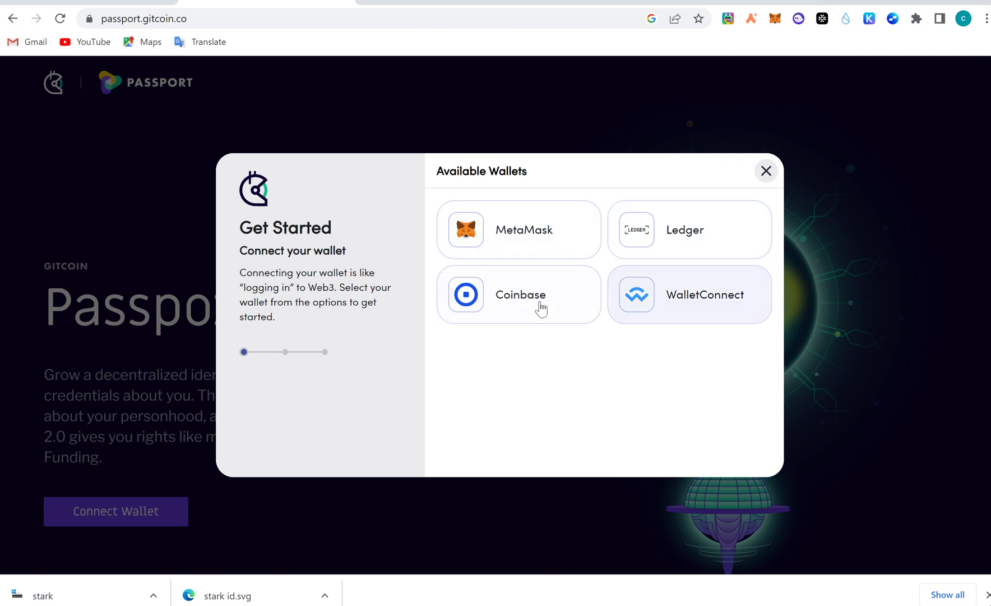
pyautogui.click(536, 226)
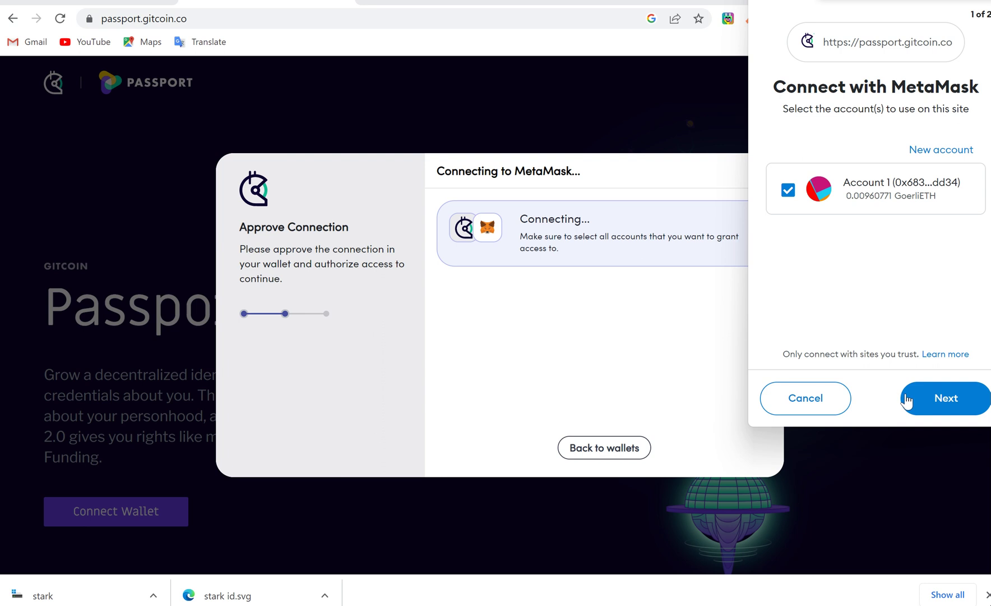
pyautogui.click(945, 400)
pyautogui.click(944, 404)
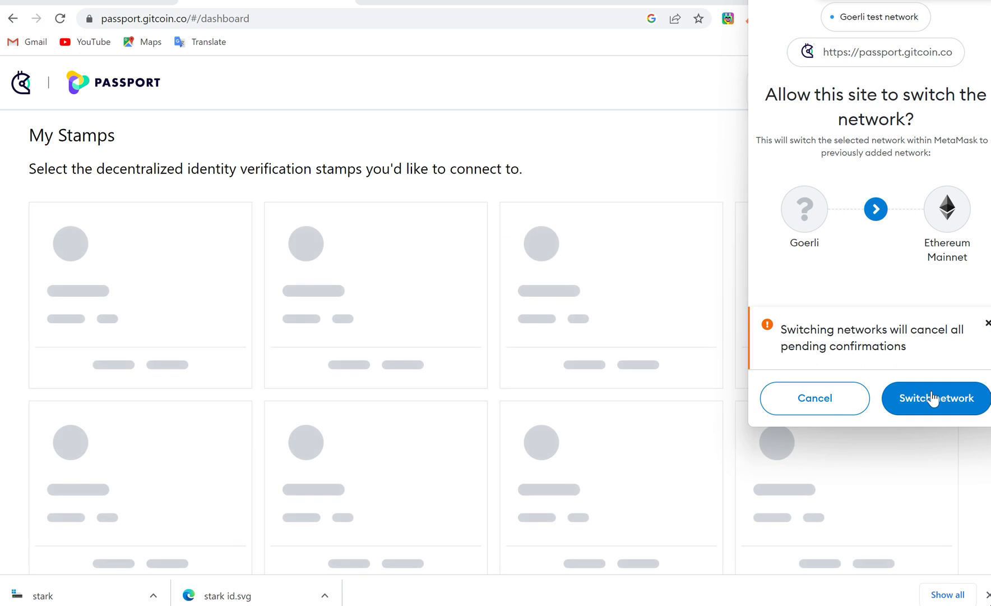
pyautogui.click(932, 397)
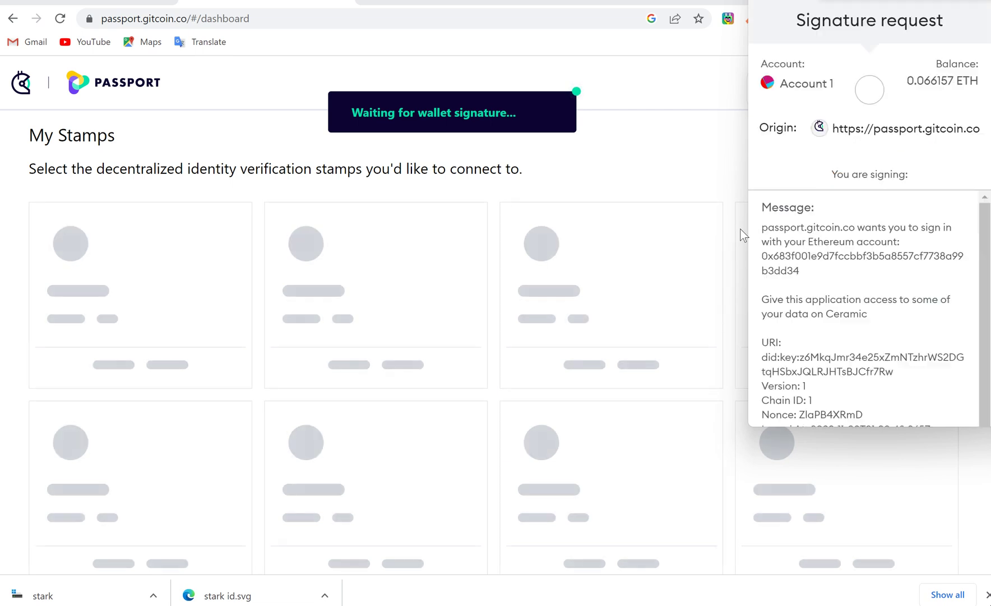
pyautogui.scroll(-2, 946, 372)
pyautogui.click(940, 402)
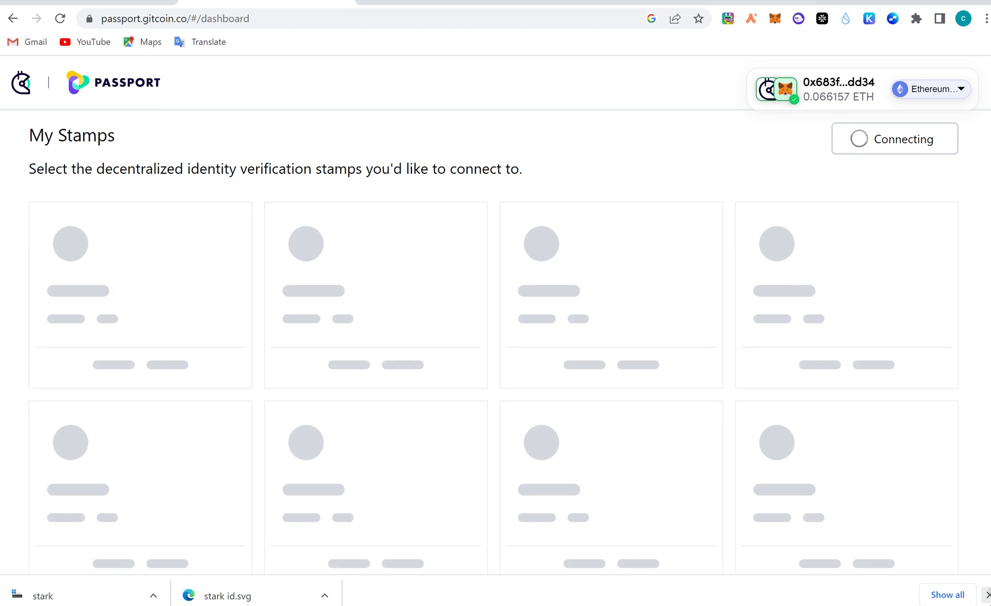
pyautogui.click(989, 594)
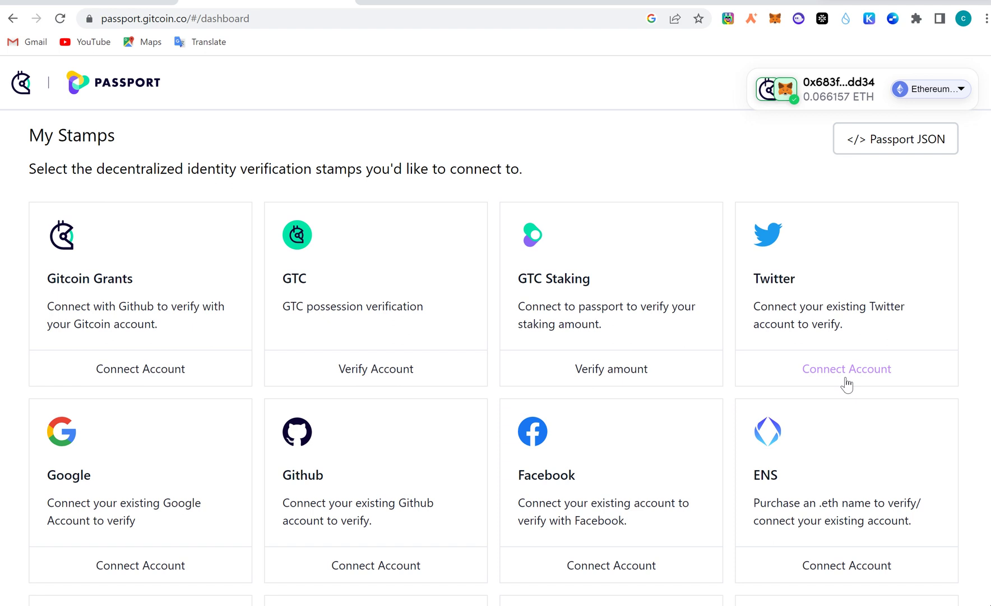
# - Select Account Name, Tweet/Posts count and Followers count for the Twitter stamp and start verifying
pyautogui.click(847, 369)
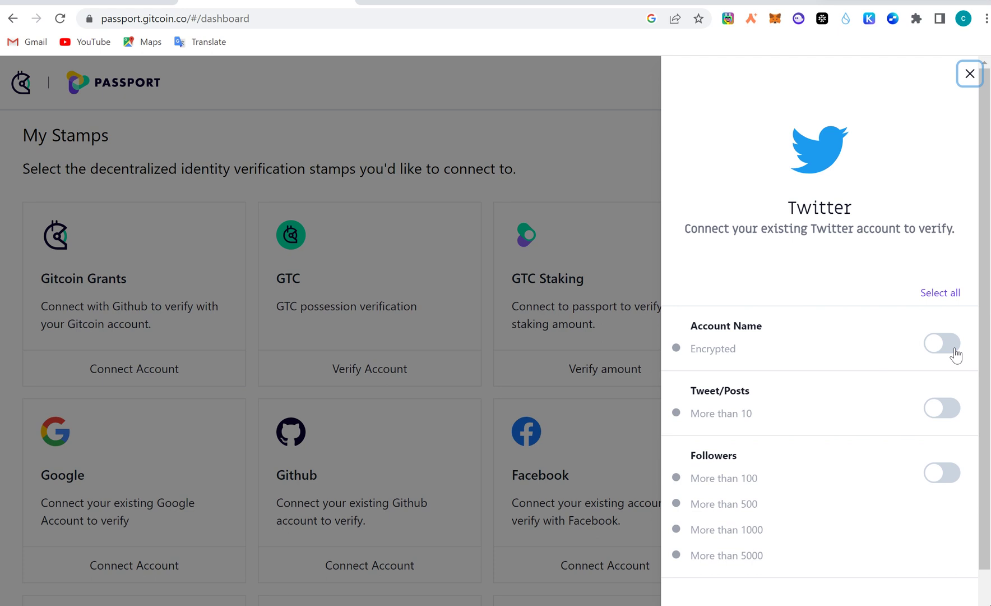
pyautogui.click(956, 355)
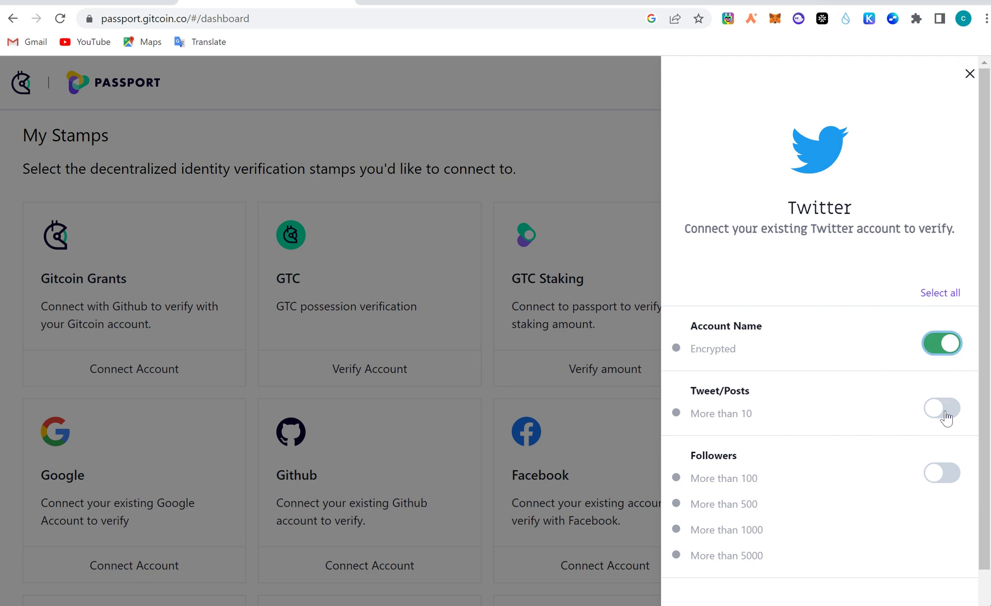
pyautogui.click(945, 413)
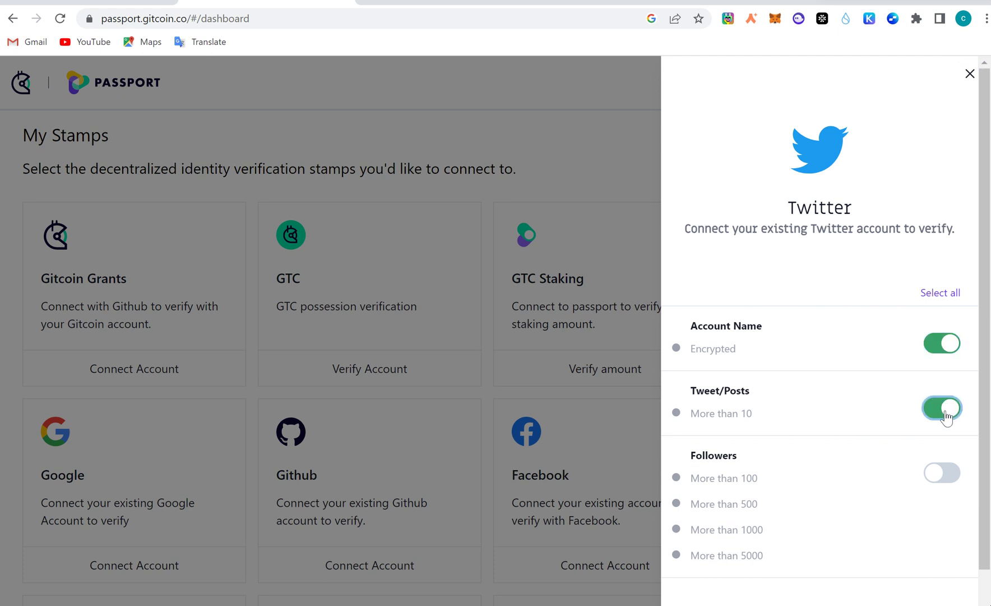
pyautogui.click(952, 481)
pyautogui.scroll(-2, 951, 481)
pyautogui.click(862, 584)
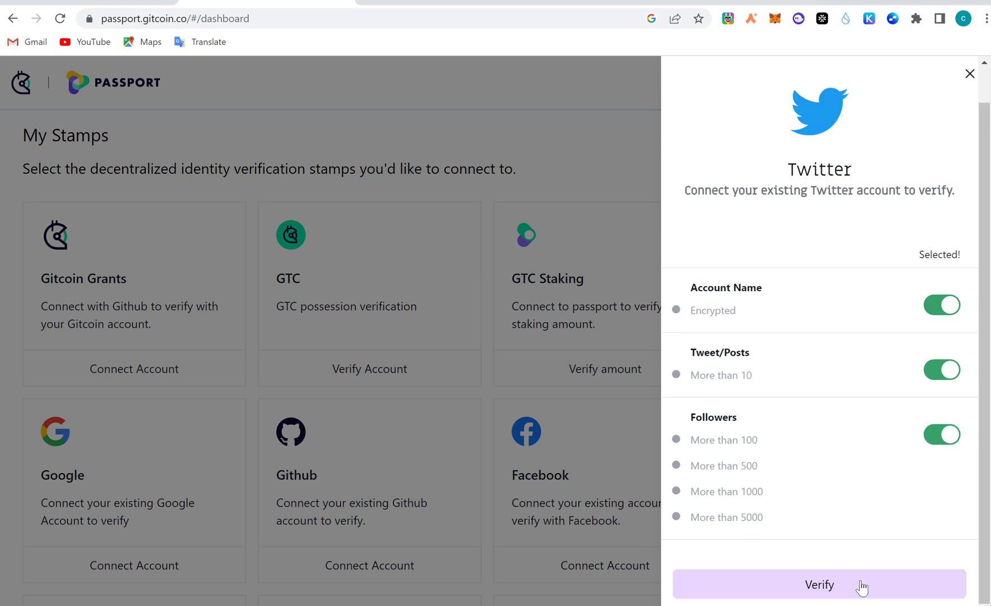
# - Authorize Passport on Twitter, sign the commitment message and return to the dashboard
pyautogui.click(861, 587)
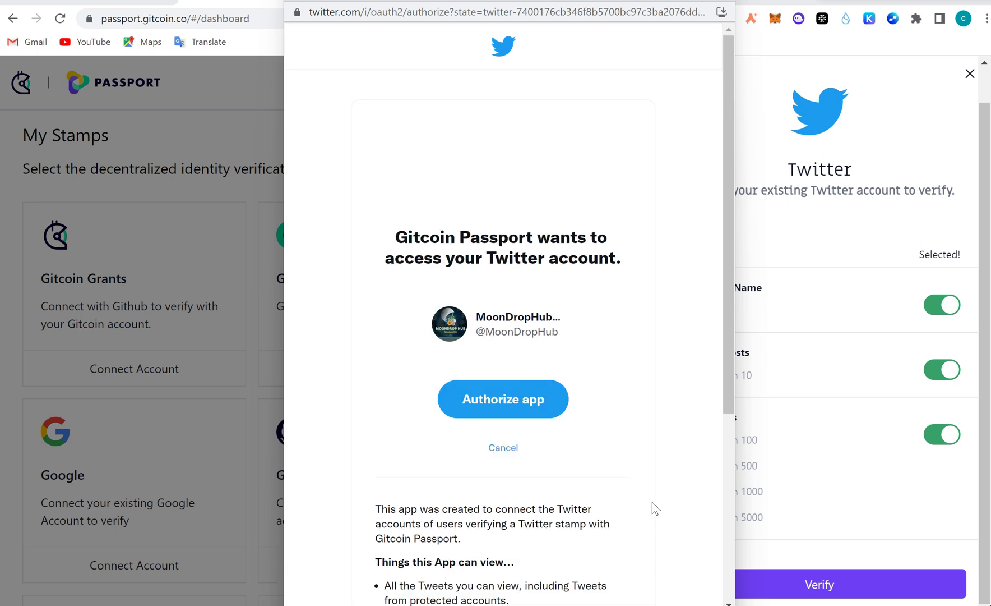
pyautogui.click(547, 397)
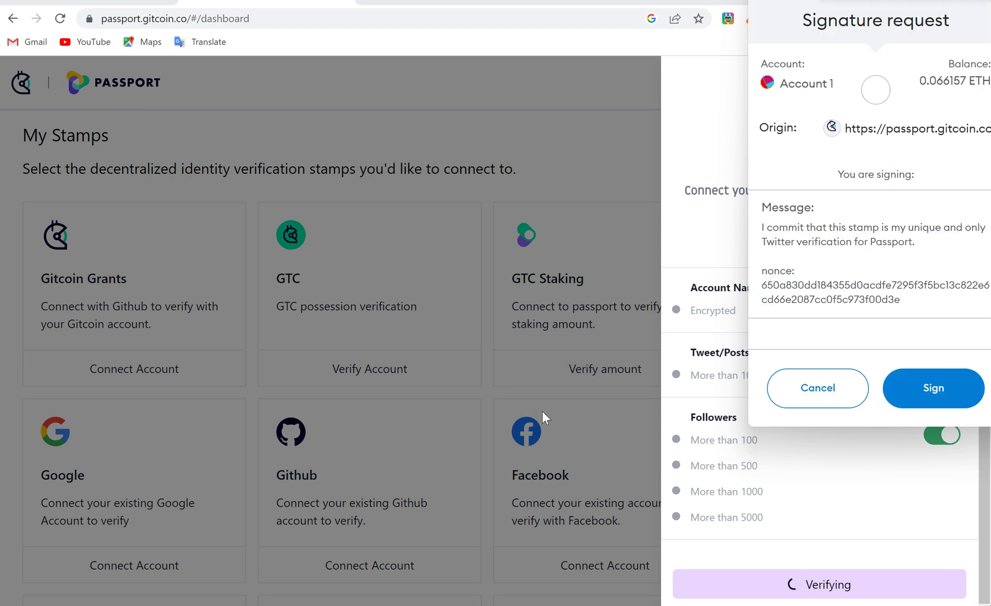
pyautogui.click(934, 390)
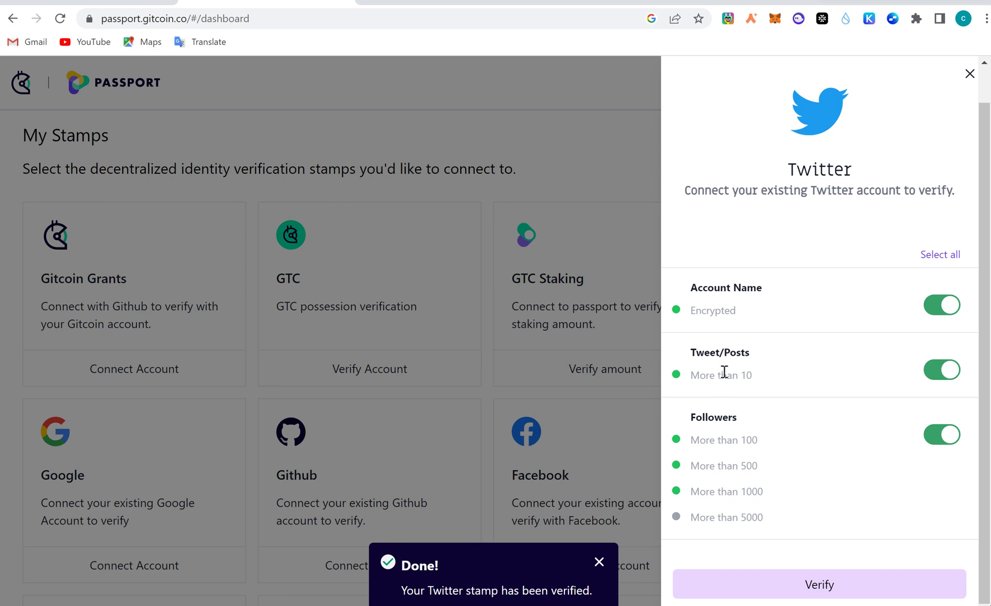
pyautogui.click(600, 416)
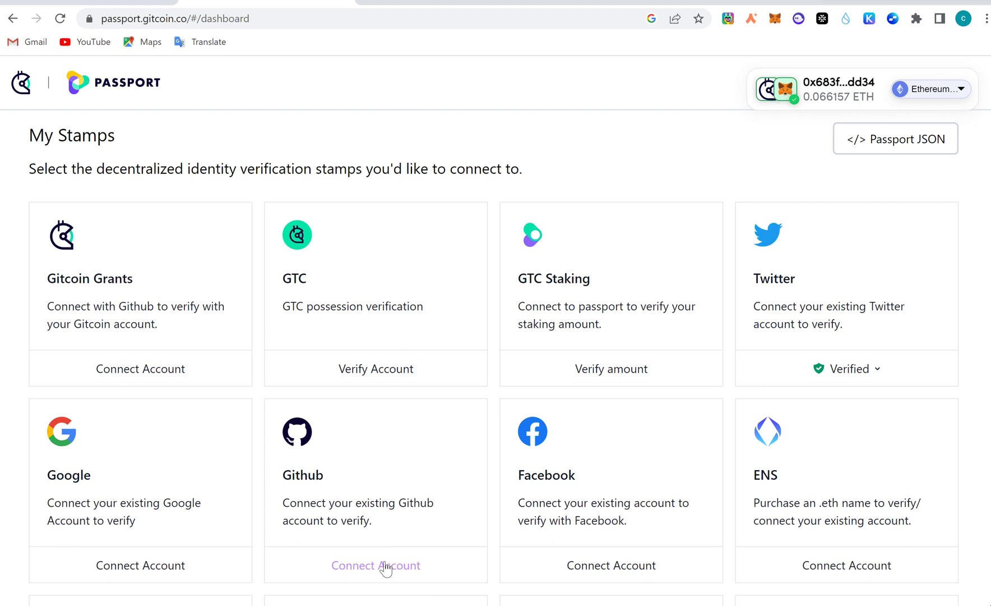
pyautogui.scroll(-2, 385, 570)
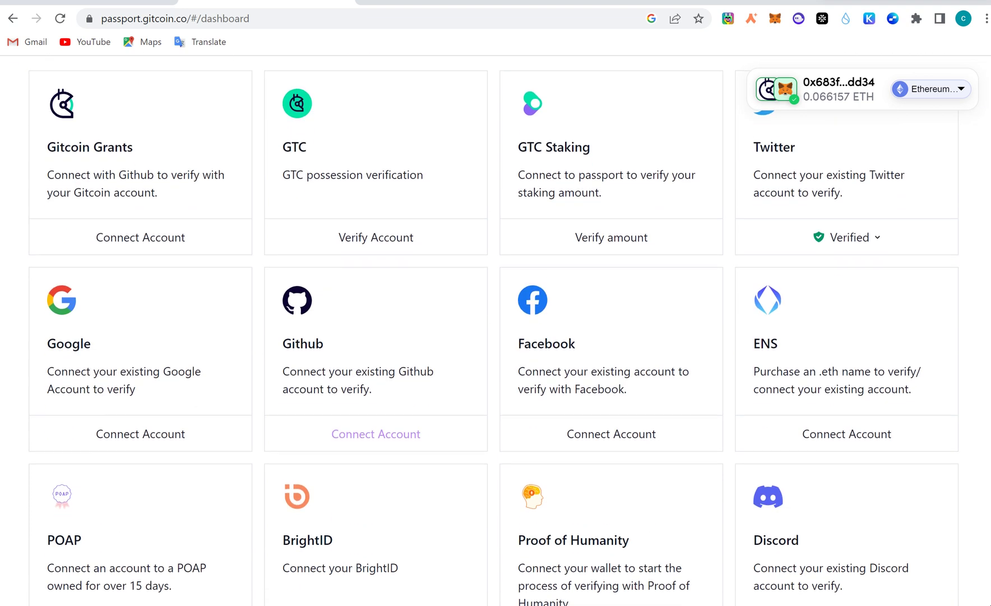
pyautogui.scroll(-1, 493, 331)
pyautogui.scroll(-1, 493, 332)
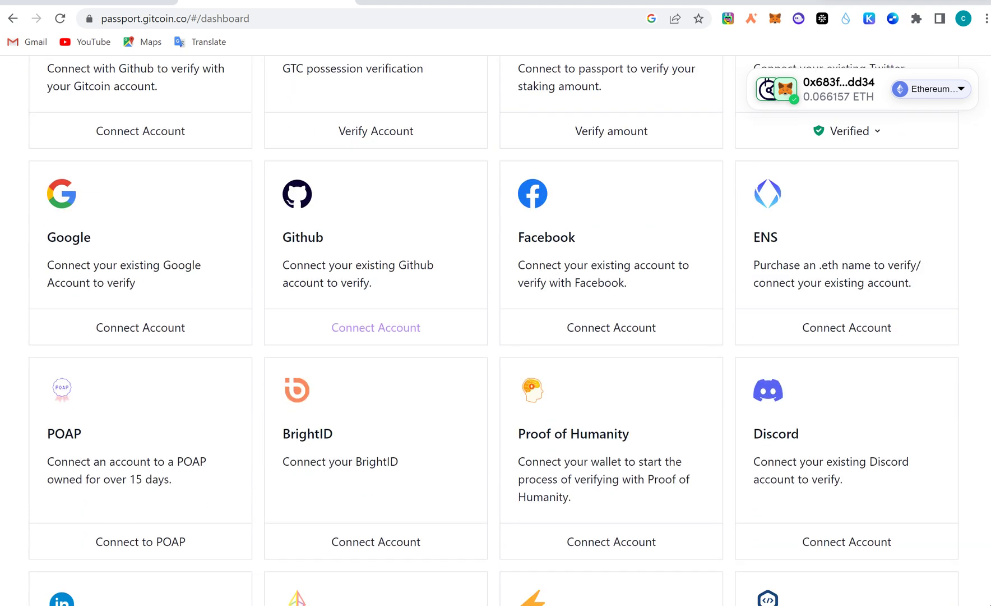
# - Attempt the Google stamp with Account Name selected, abandon it, and start connecting the Discord stamp
pyautogui.click(153, 343)
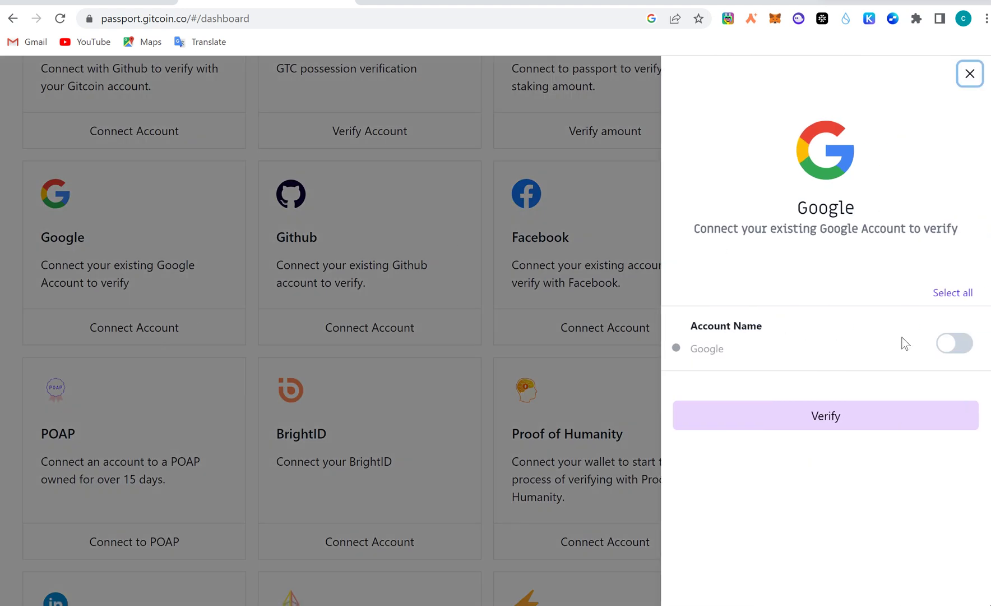
pyautogui.click(954, 345)
pyautogui.click(897, 425)
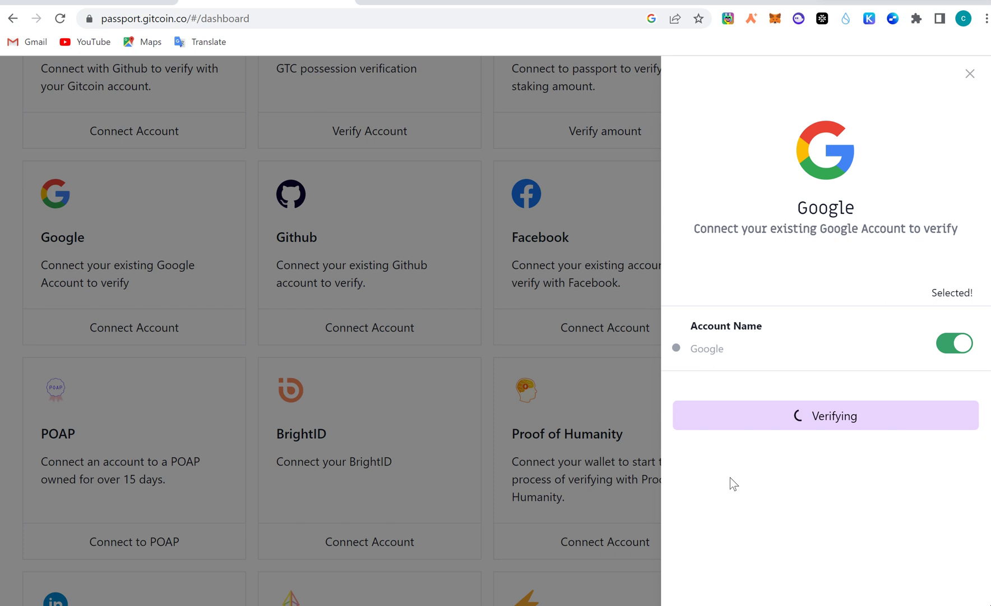
pyautogui.click(605, 461)
pyautogui.click(833, 542)
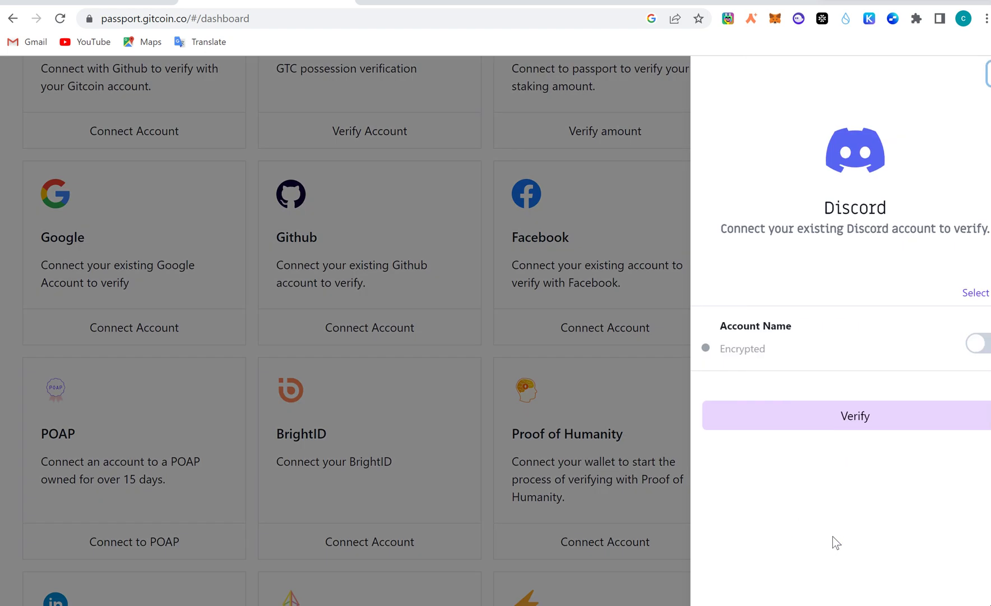
# - Verify the Discord stamp with Account Name, authorizing in Discord and signing in MetaMask
pyautogui.click(955, 343)
pyautogui.click(854, 426)
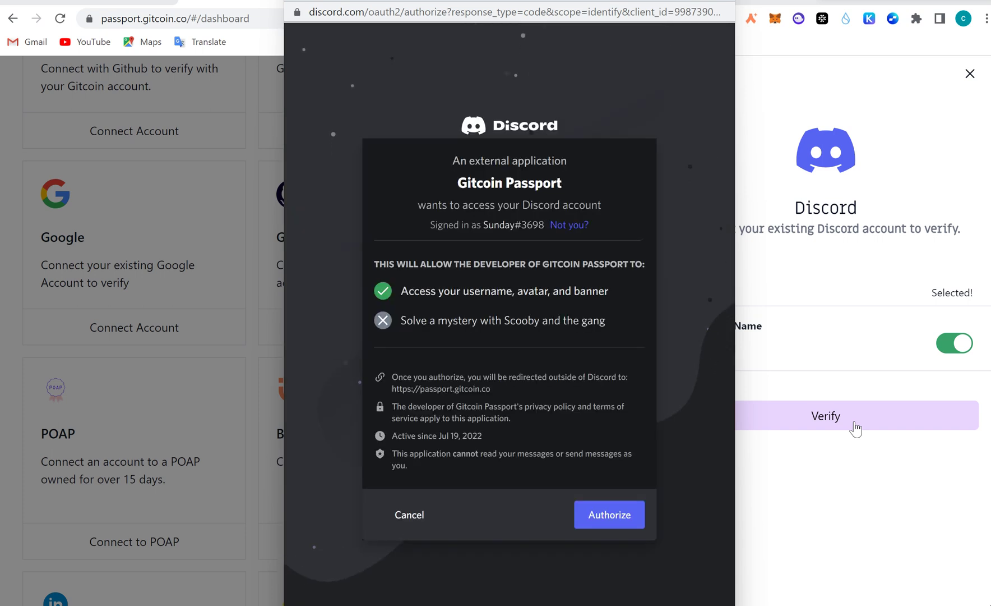
pyautogui.click(624, 503)
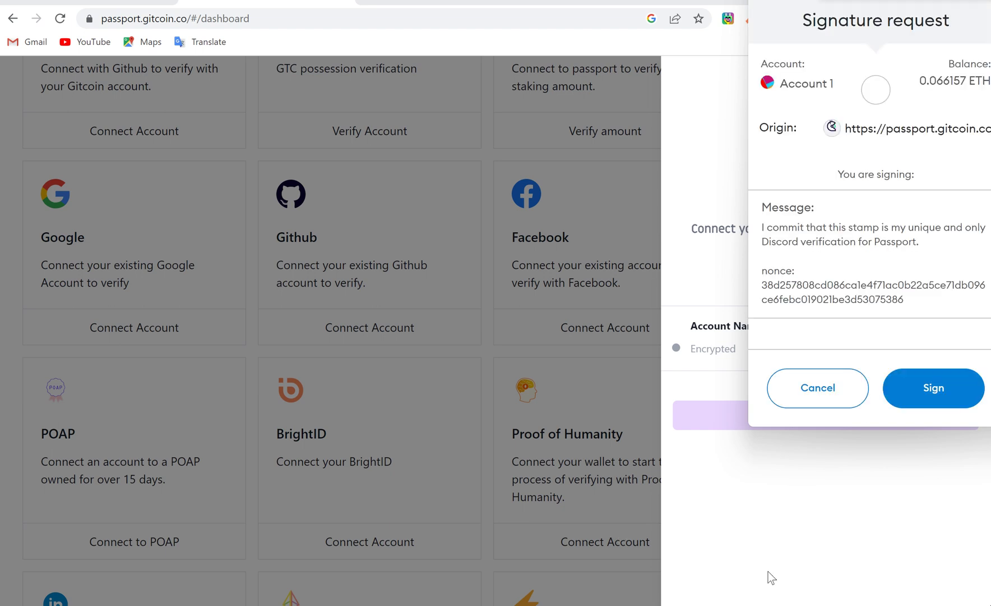
pyautogui.click(941, 394)
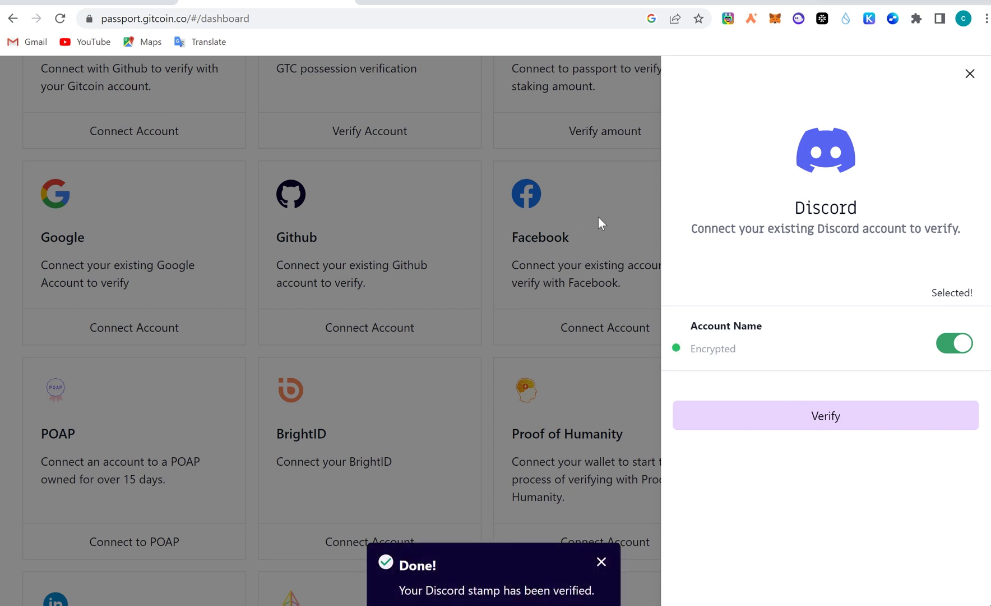
pyautogui.click(546, 261)
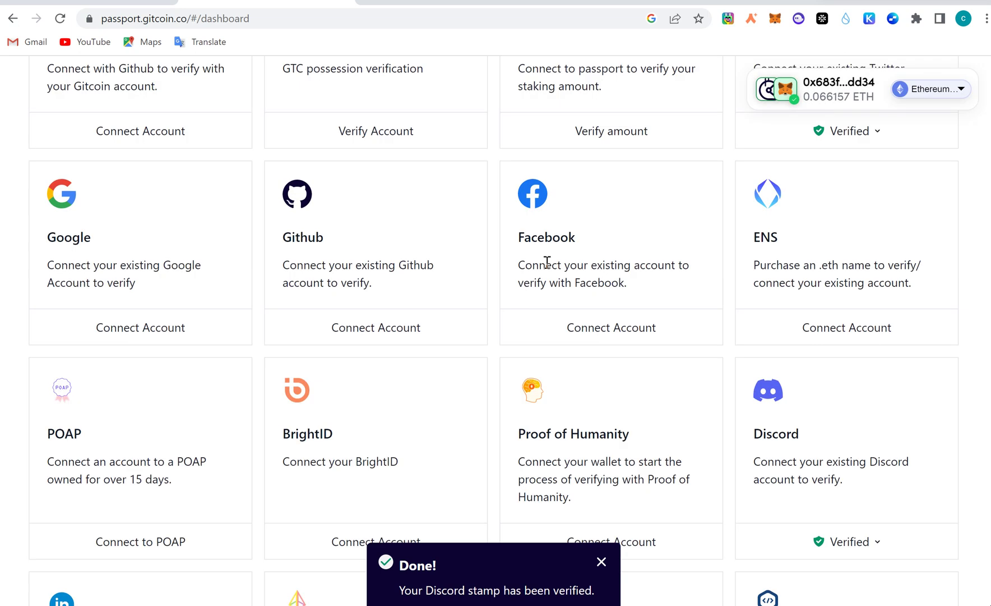
pyautogui.scroll(-3, 545, 261)
pyautogui.scroll(-3, 450, 297)
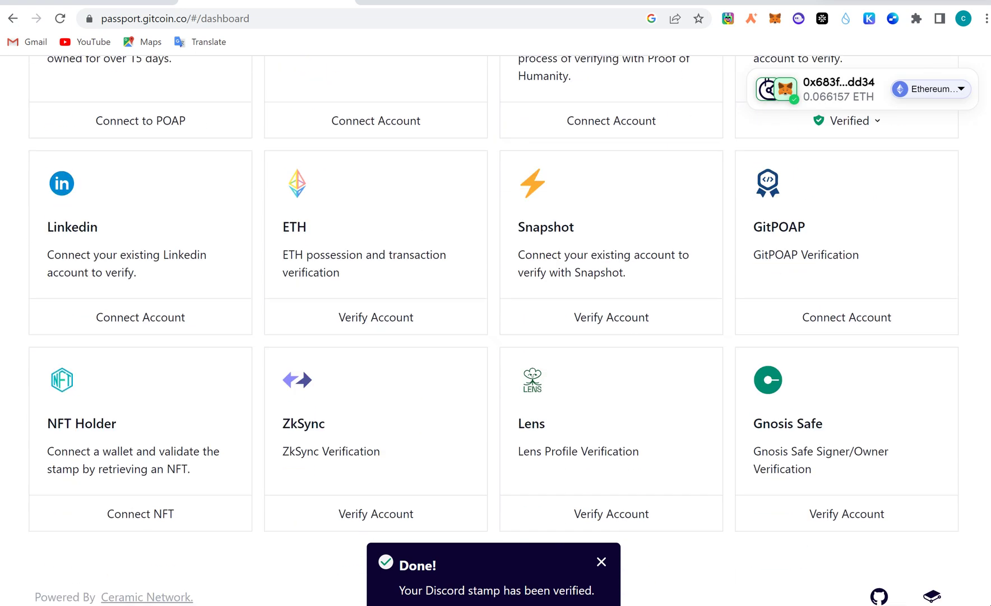
pyautogui.click(439, 317)
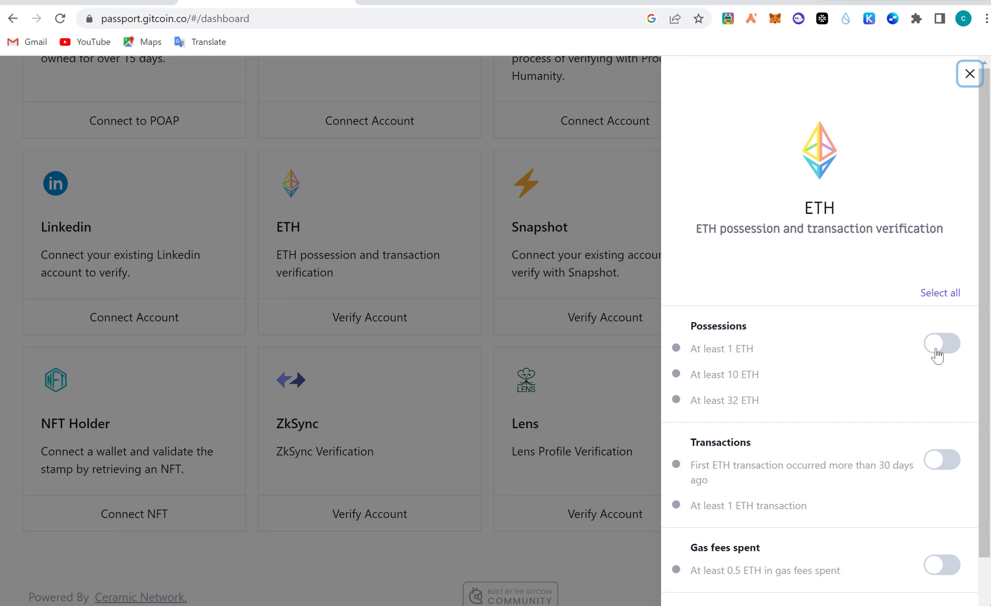
pyautogui.scroll(-1, 935, 354)
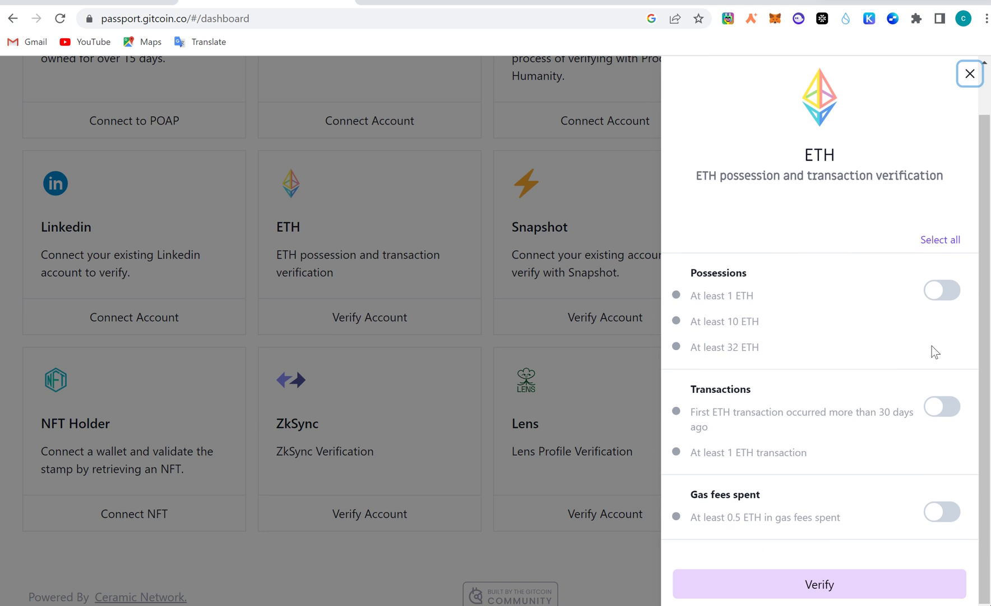
pyautogui.scroll(1, 935, 352)
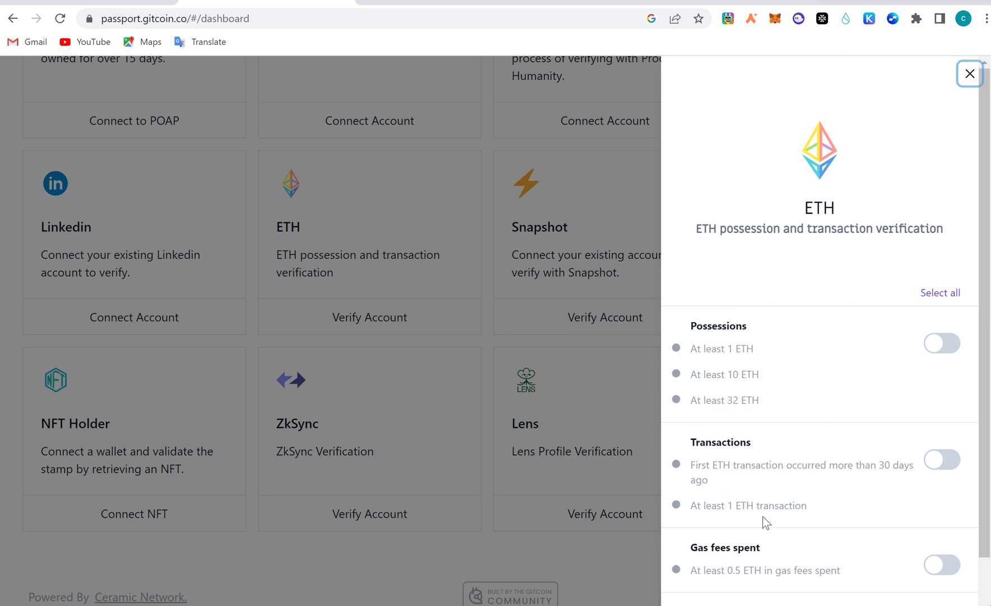
pyautogui.scroll(-1, 763, 522)
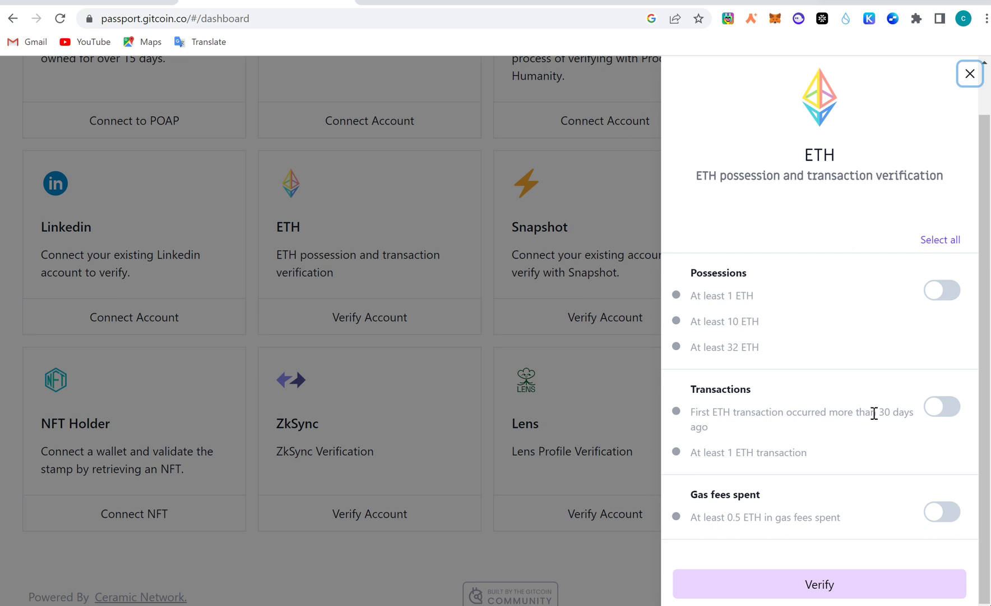
# - Verify the ETH stamp on its Transactions criterion and sign the wallet message
pyautogui.click(941, 407)
pyautogui.click(827, 585)
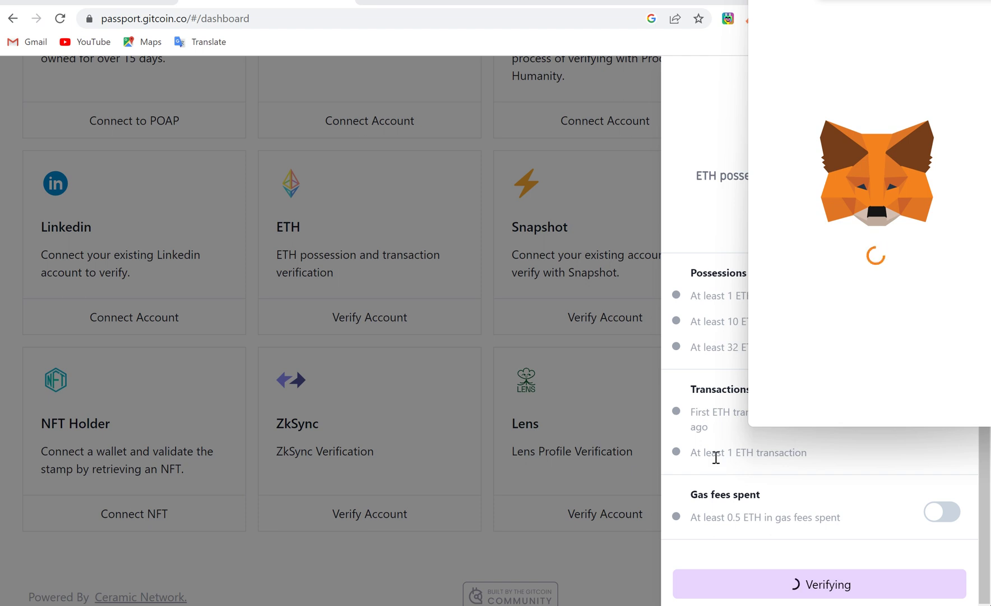
pyautogui.click(956, 387)
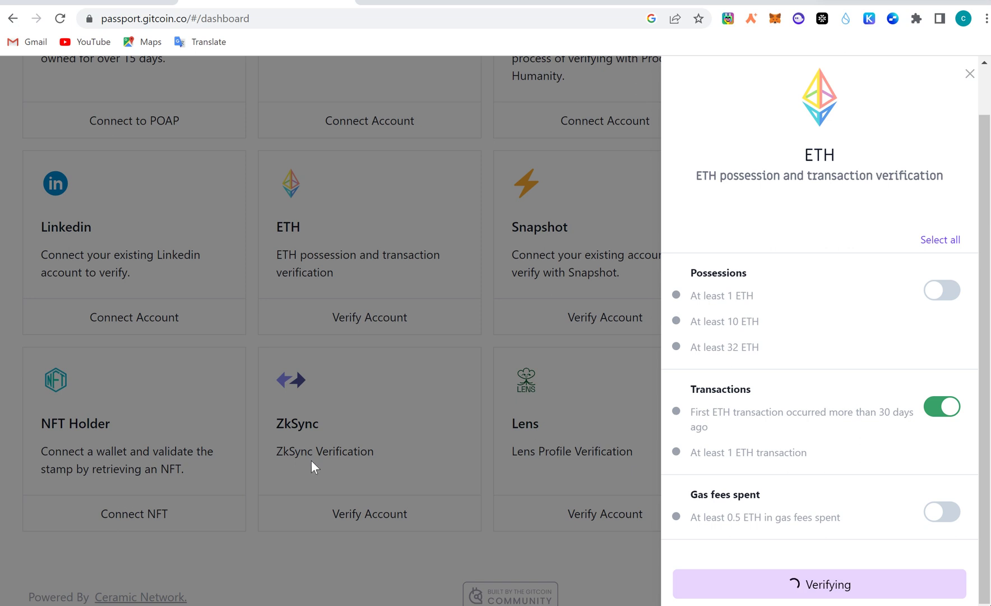
pyautogui.click(338, 410)
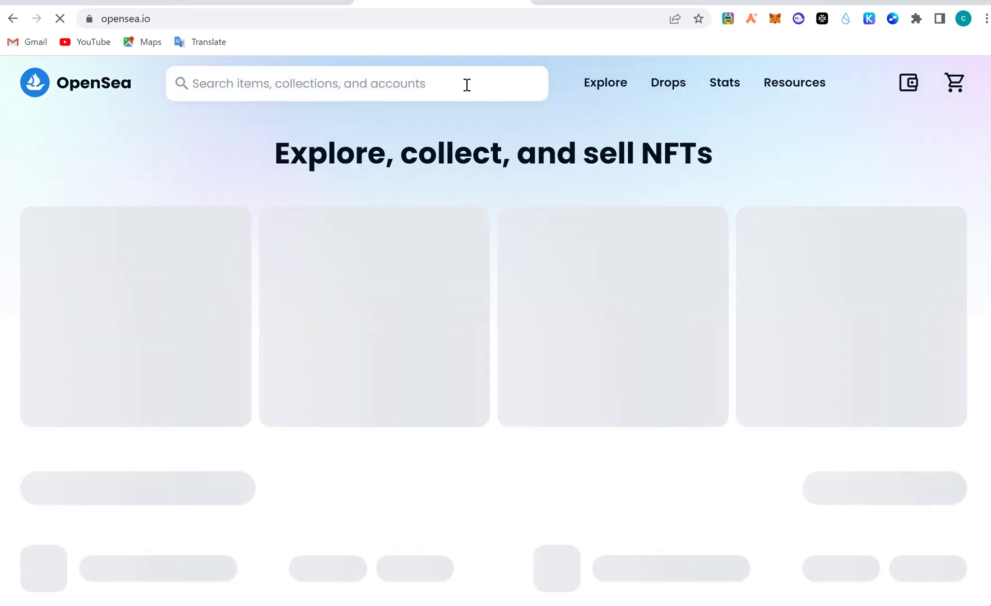
# - Search OpenSea for 'lens', browse the Lens Protocol Profiles collection, and return to Passport
pyautogui.click(468, 86)
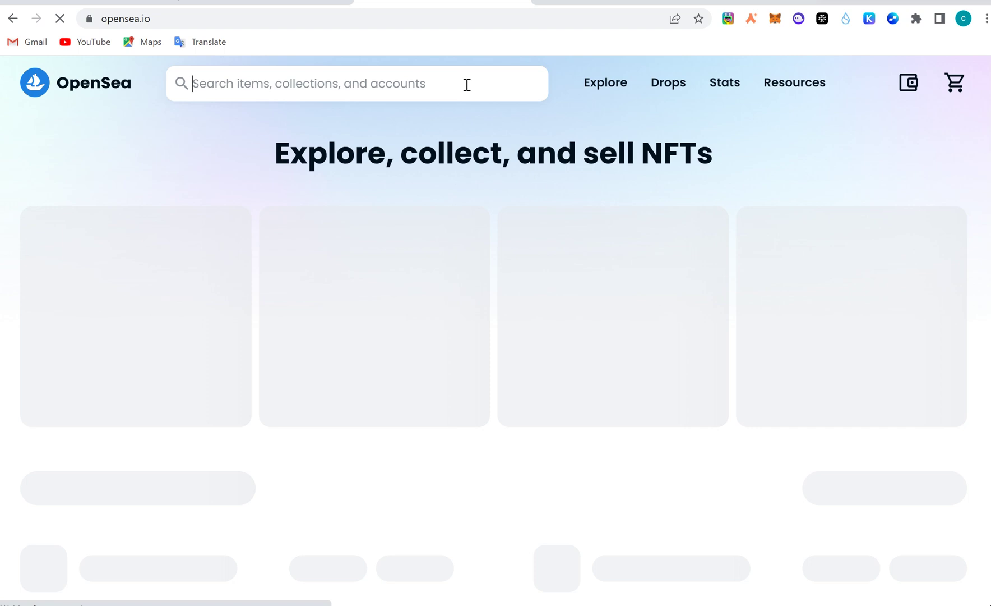
pyautogui.write('lens')
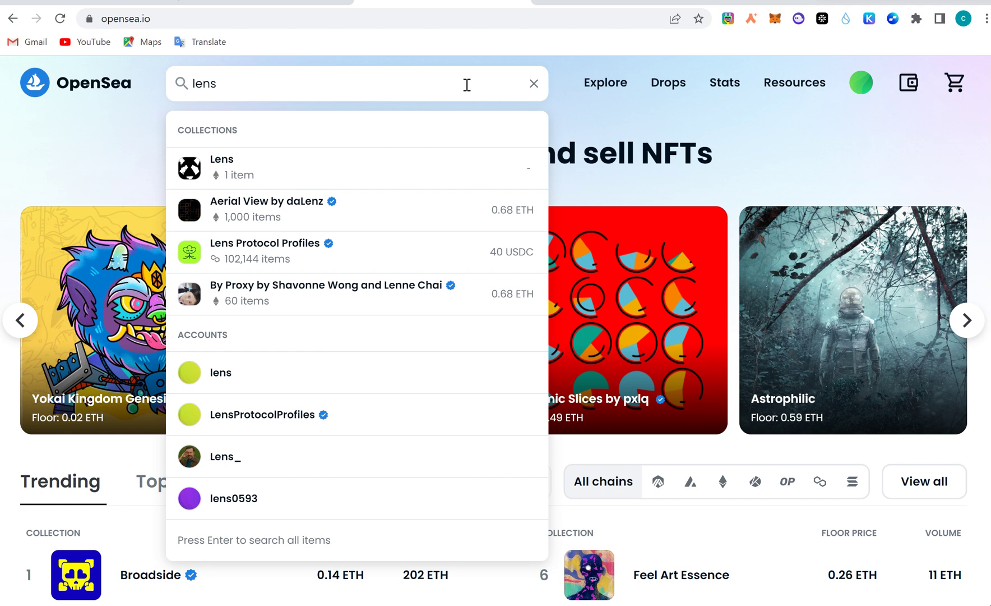
pyautogui.click(256, 262)
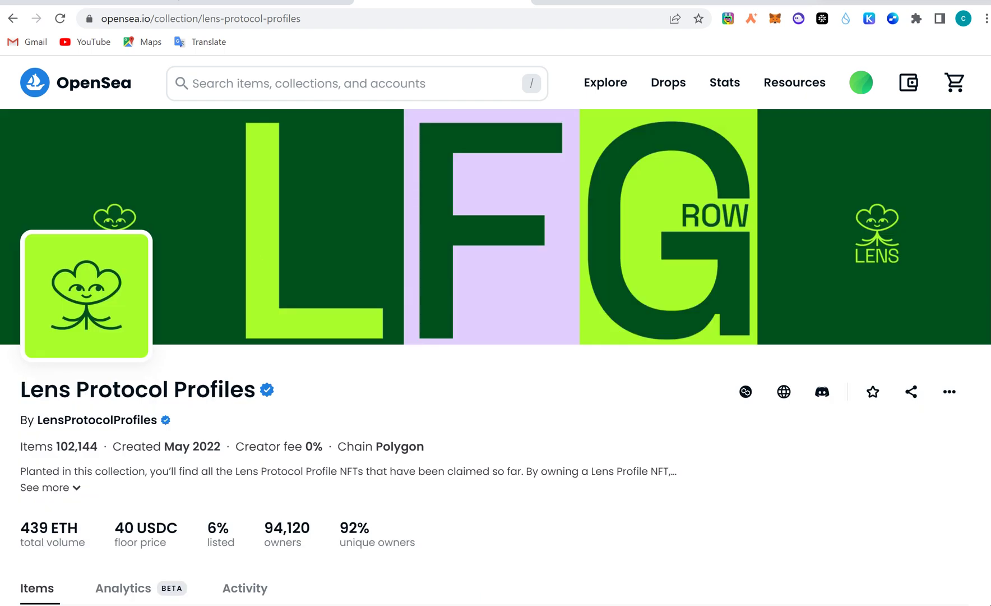
pyautogui.scroll(-3, 256, 258)
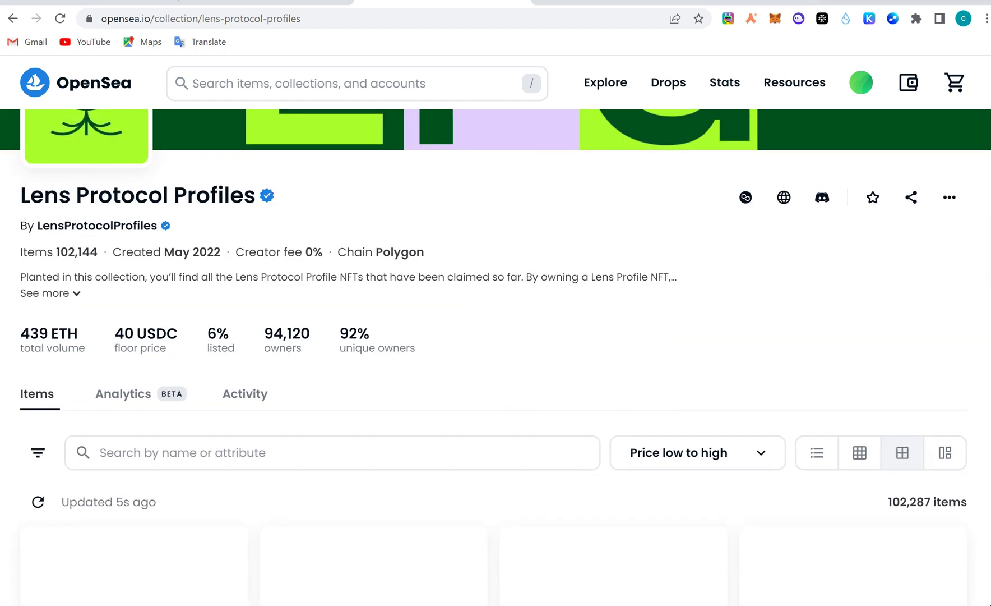
pyautogui.scroll(-2, 496, 356)
pyautogui.scroll(-3, 496, 380)
pyautogui.scroll(-1, 496, 380)
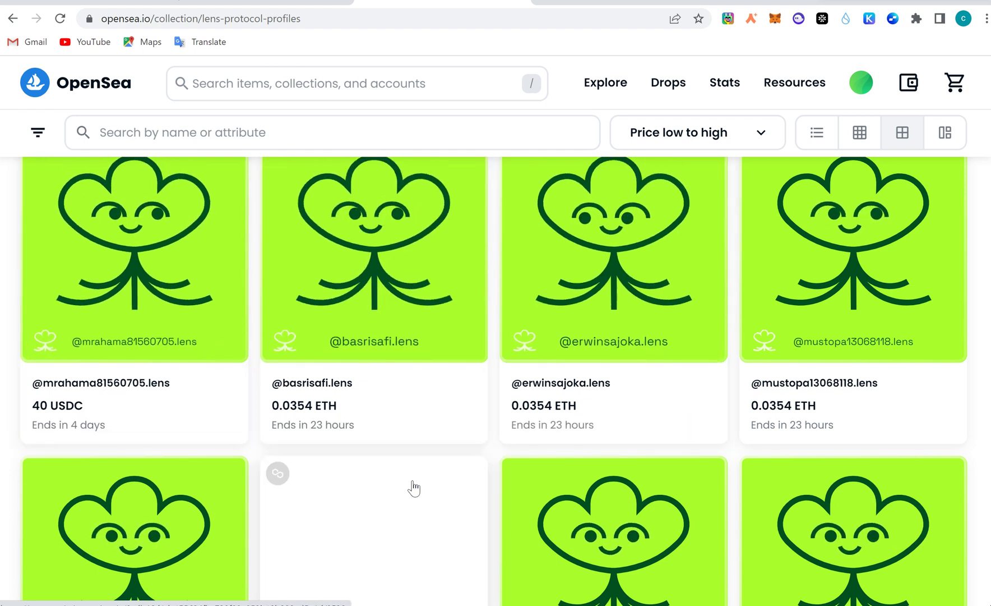
pyautogui.click(442, 2)
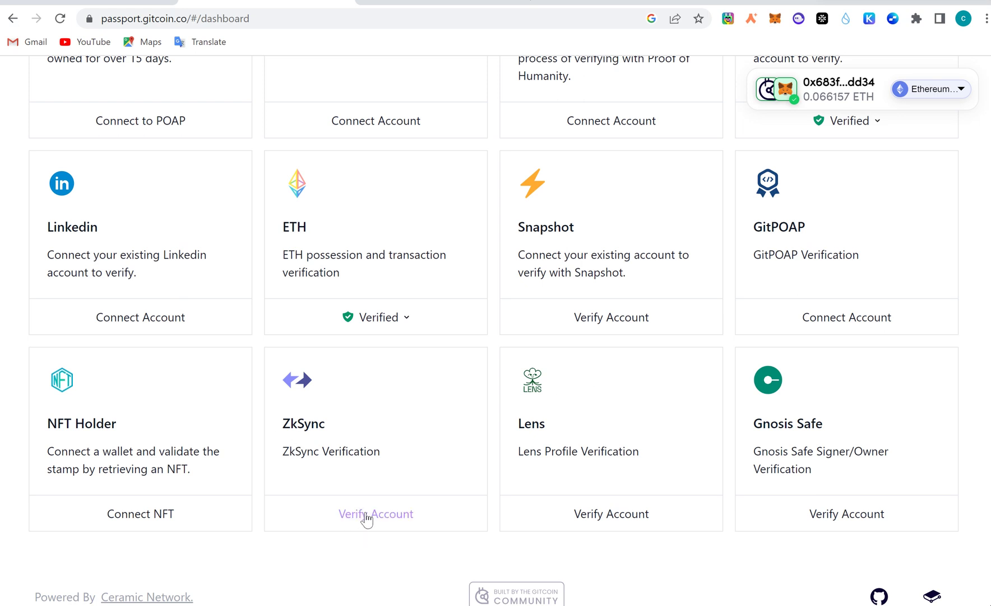
# - Verify the NFT Holder stamp, signing the wallet message
pyautogui.click(140, 515)
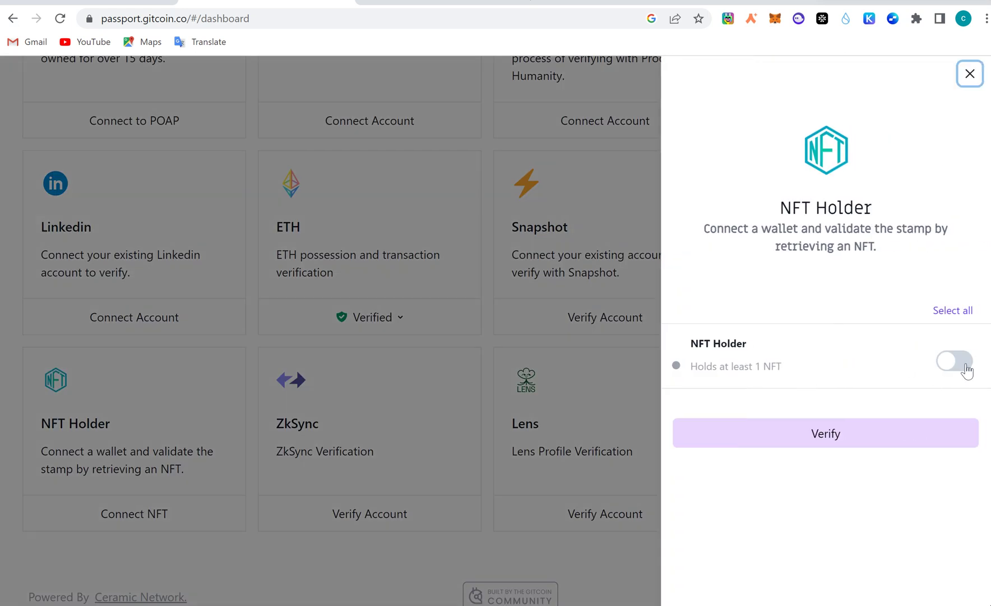
pyautogui.click(968, 367)
pyautogui.click(867, 449)
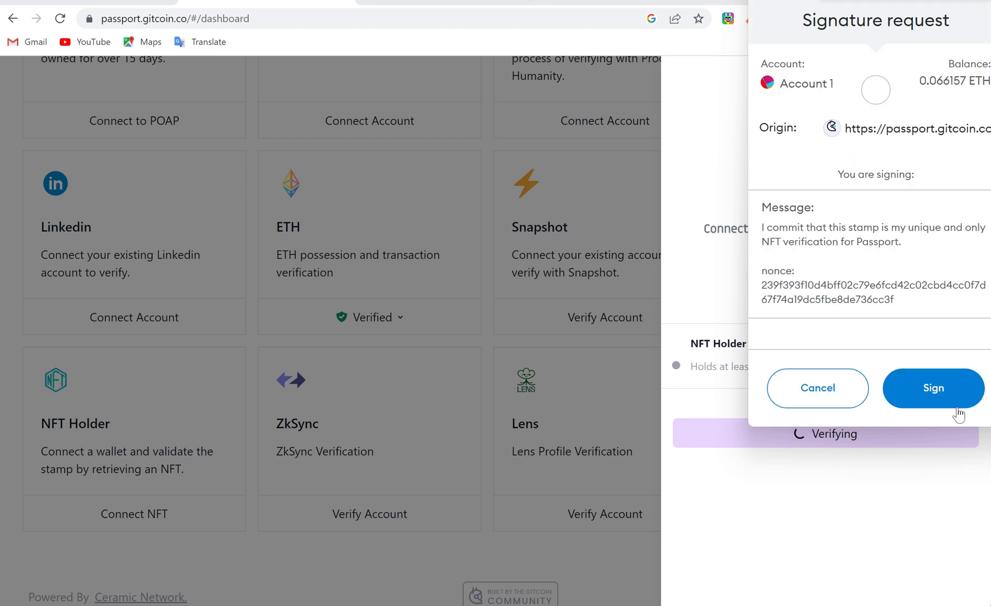
pyautogui.click(979, 406)
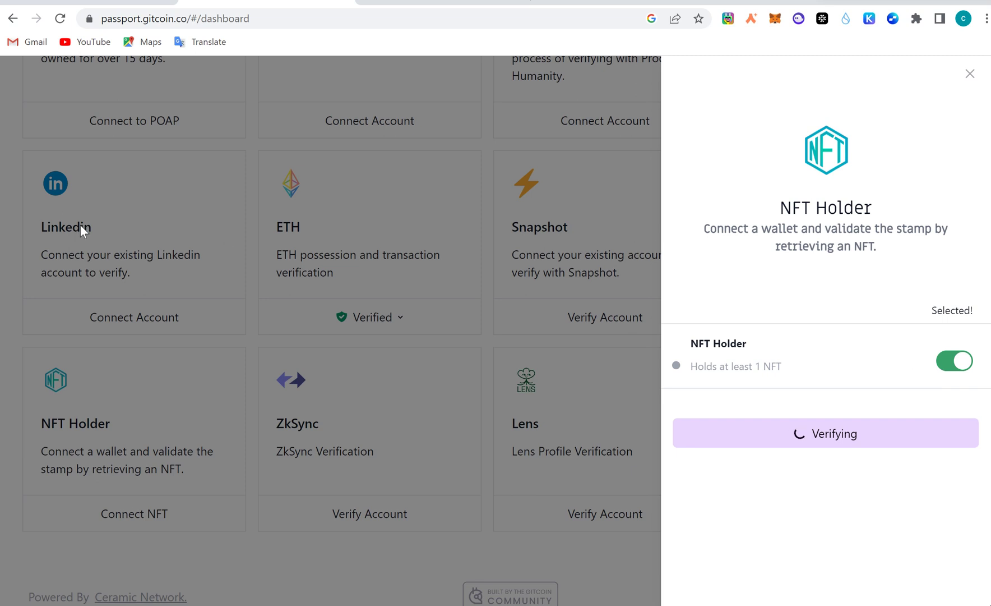
pyautogui.click(289, 355)
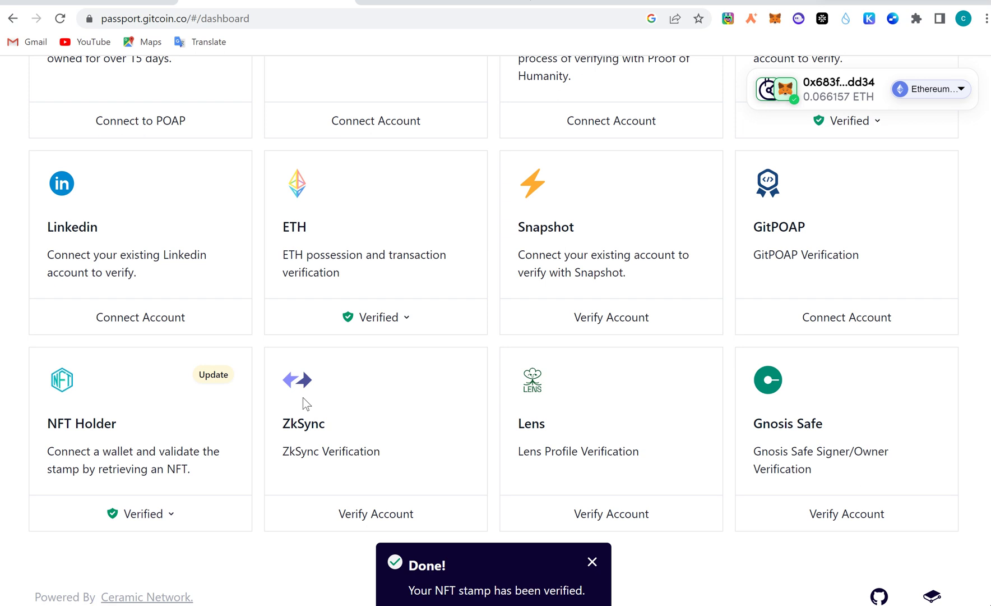
pyautogui.scroll(2, 616, 527)
pyautogui.scroll(2, 612, 568)
pyautogui.scroll(1, 612, 568)
pyautogui.scroll(1, 612, 567)
pyautogui.scroll(2, 526, 496)
pyautogui.scroll(1, 526, 496)
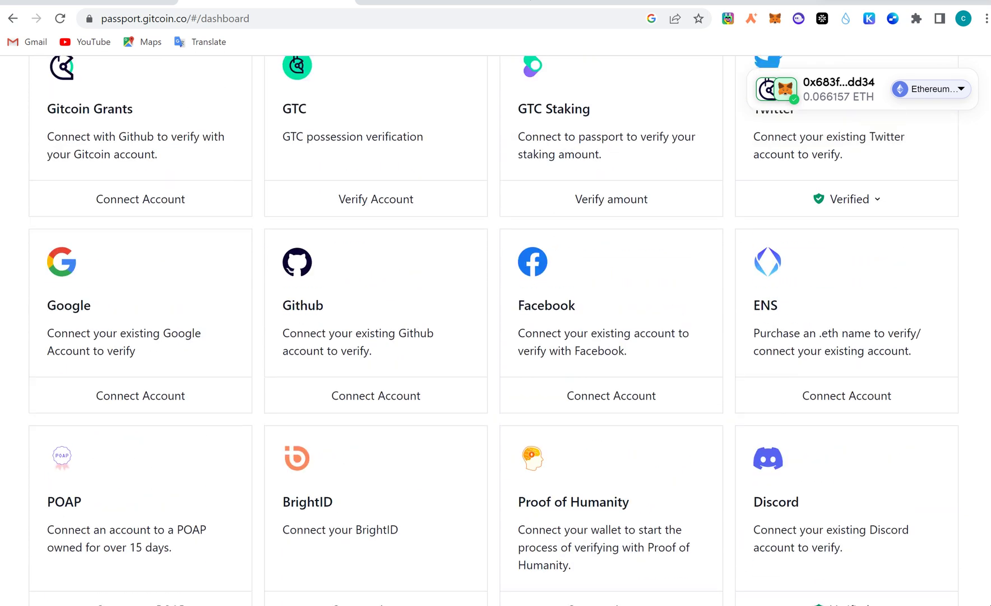
# - Verify the Google stamp with its account criterion selected and sign in MetaMask
pyautogui.click(167, 389)
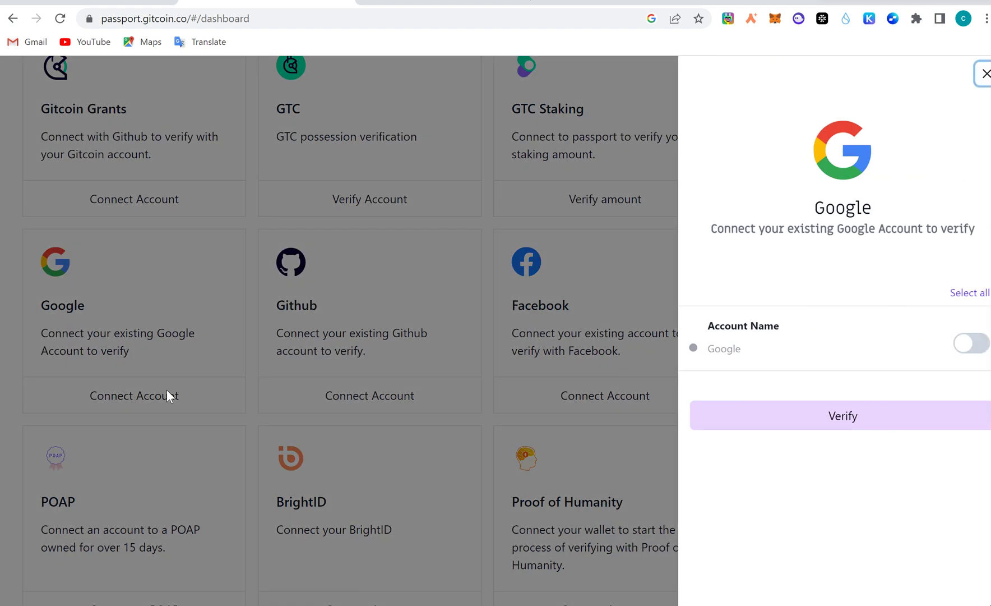
pyautogui.click(952, 346)
pyautogui.click(884, 418)
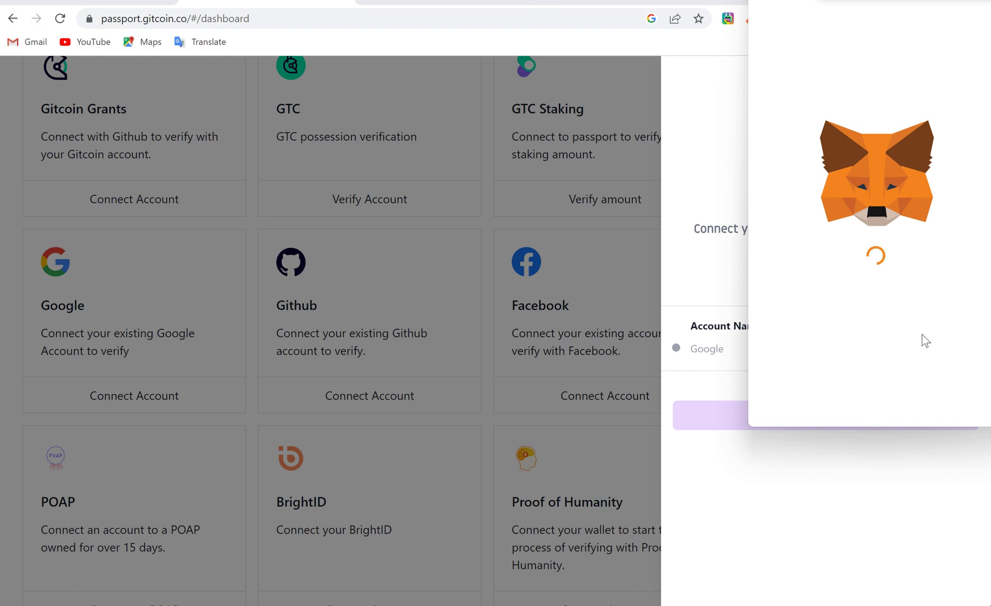
pyautogui.click(934, 395)
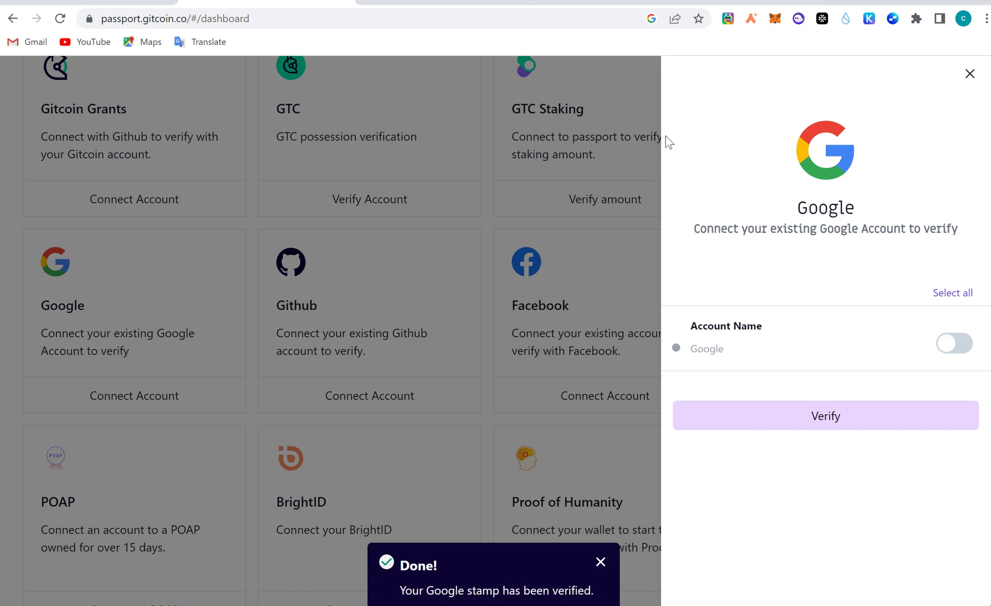
pyautogui.click(969, 74)
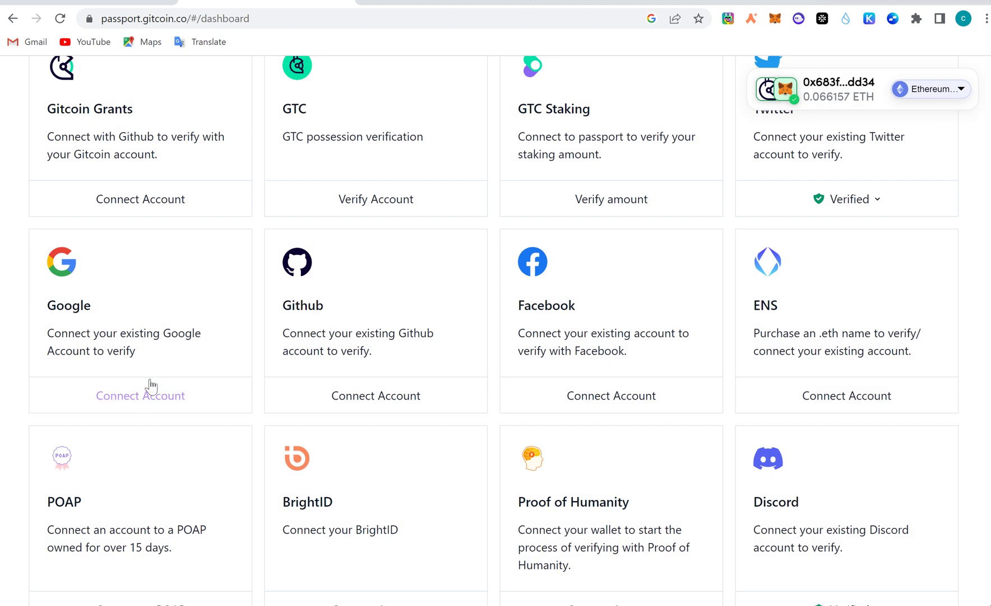
pyautogui.scroll(2, 88, 406)
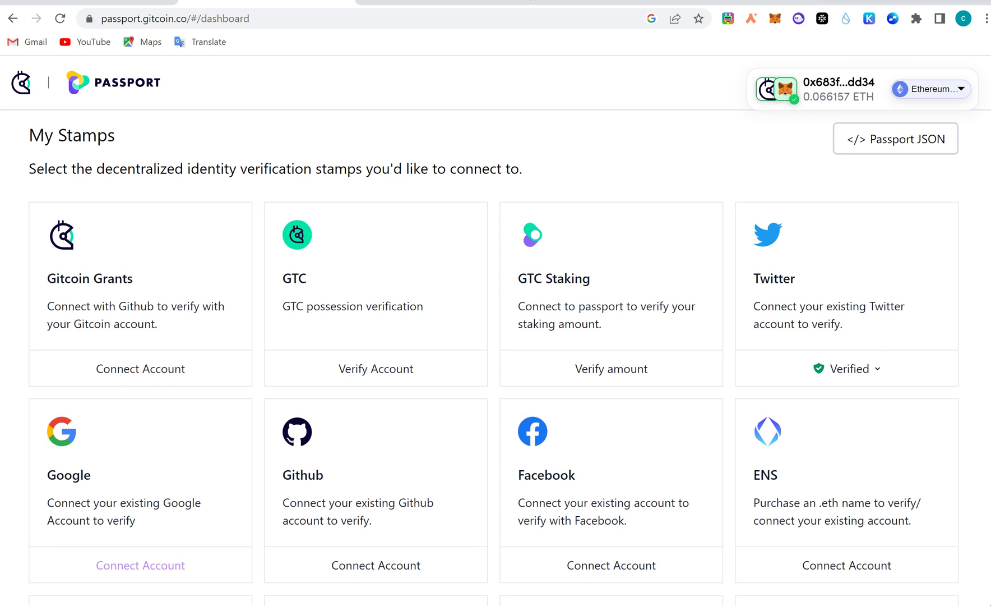
pyautogui.scroll(-7, 494, 331)
pyautogui.scroll(-2, 494, 331)
pyautogui.scroll(3, 735, 531)
pyautogui.scroll(6, 736, 531)
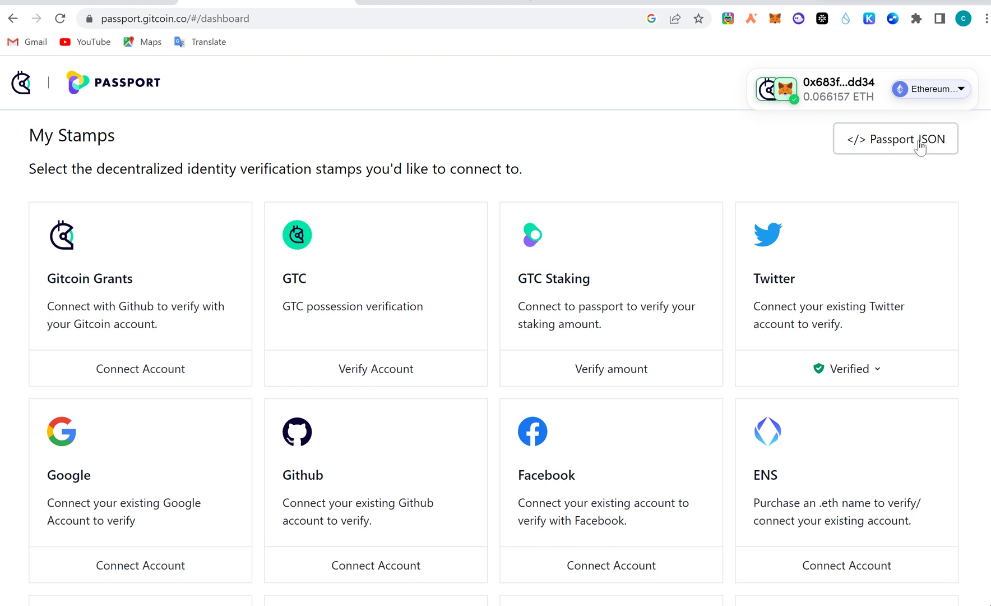
# - Check the wallet's account summary and network list, confirming Ethereum Mainnet, then return to the dapp
pyautogui.click(969, 86)
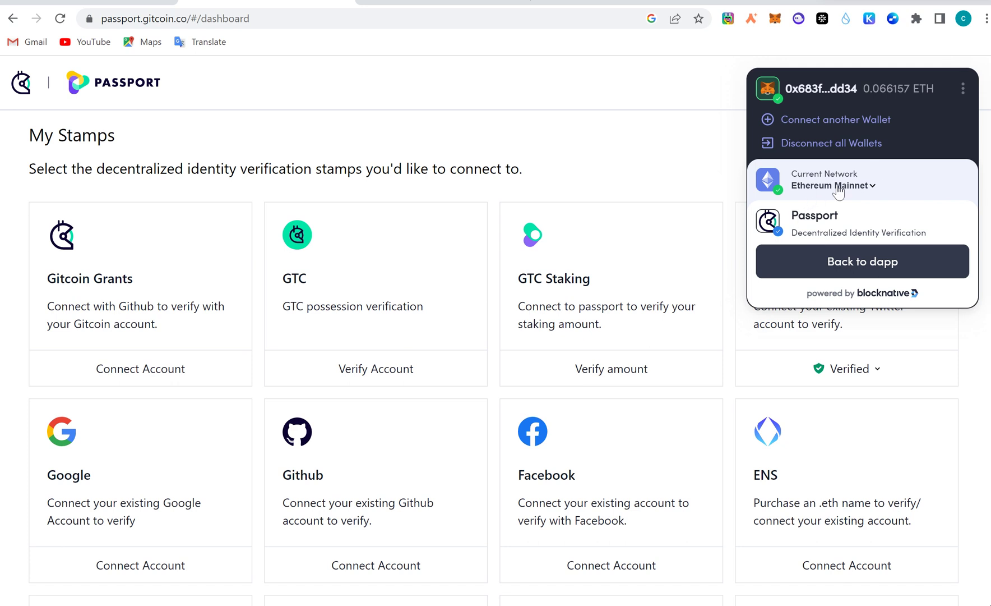
pyautogui.click(871, 187)
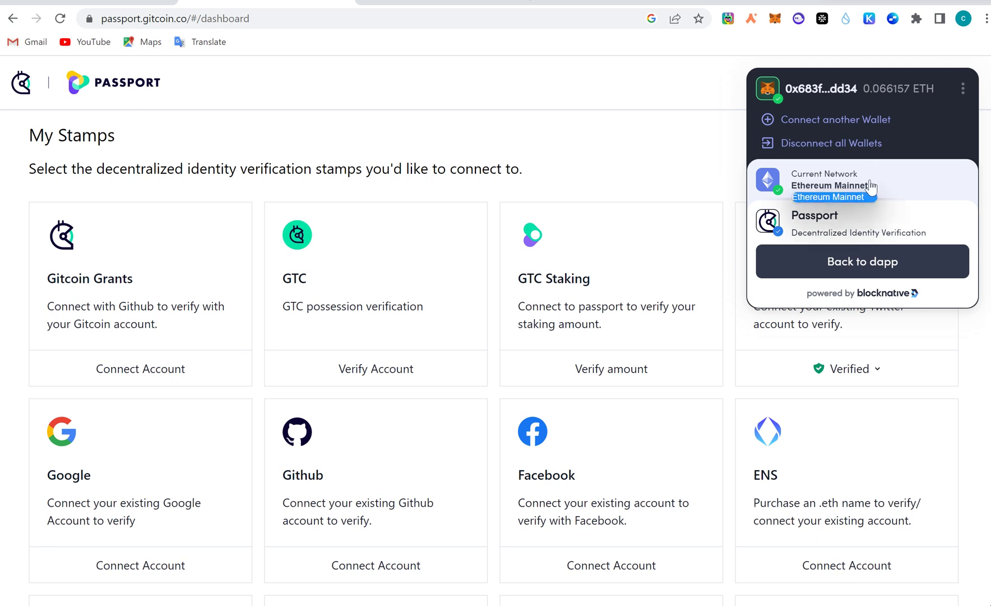
pyautogui.click(919, 196)
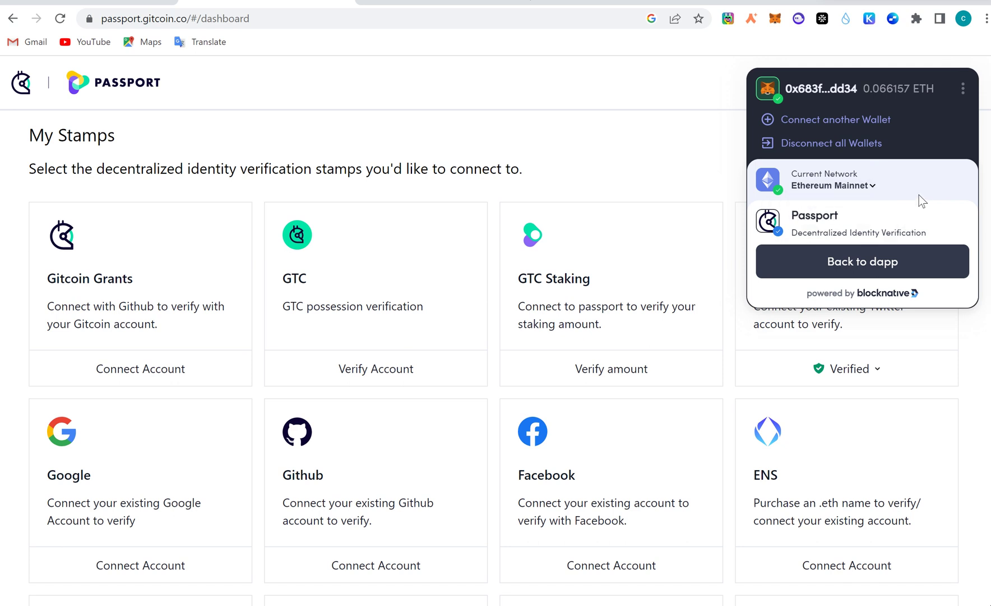
pyautogui.click(963, 89)
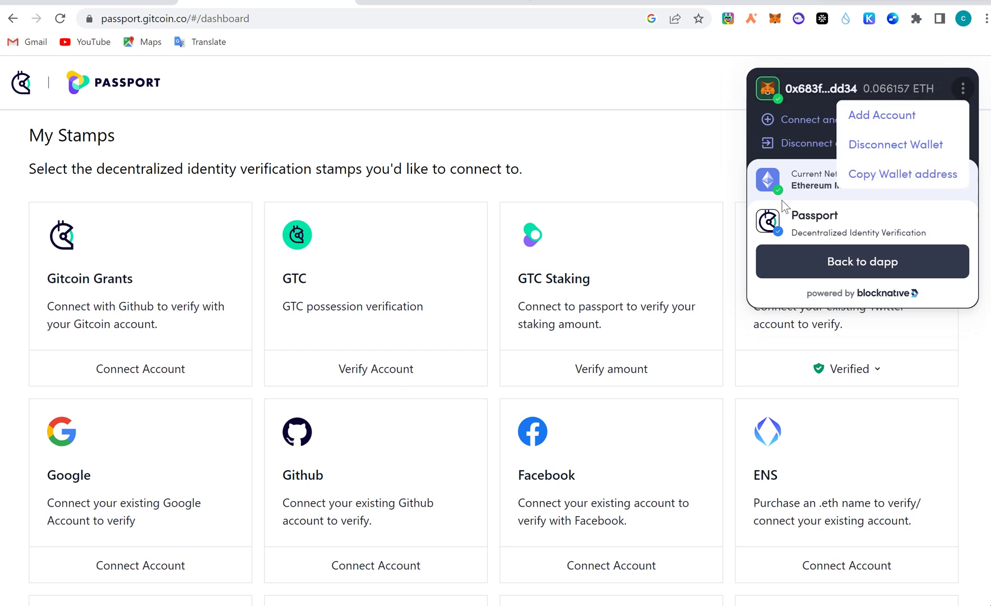
pyautogui.click(851, 264)
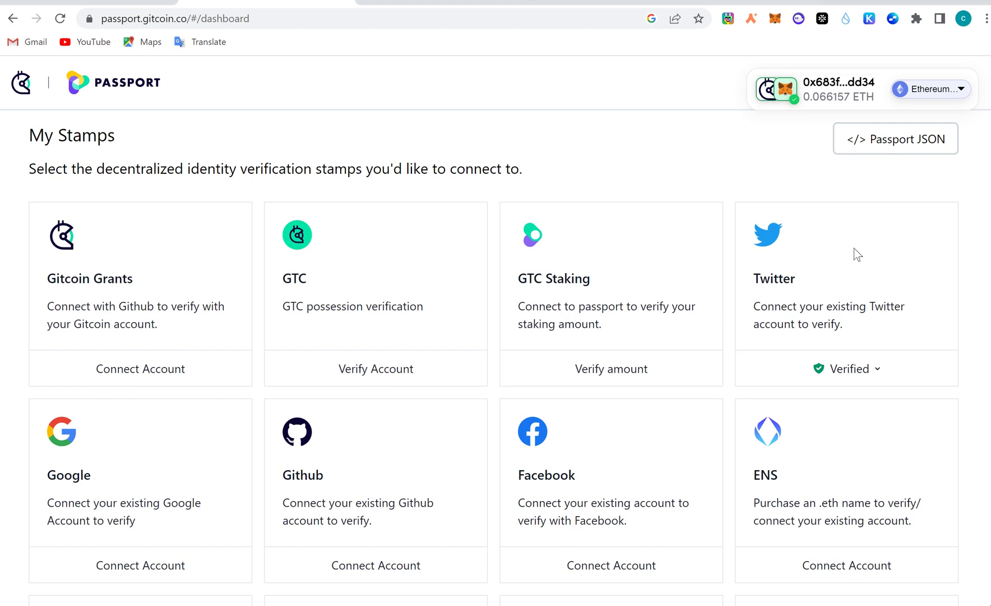
# - Reopen the network list and wallet account details, then go back to the dashboard
pyautogui.click(959, 90)
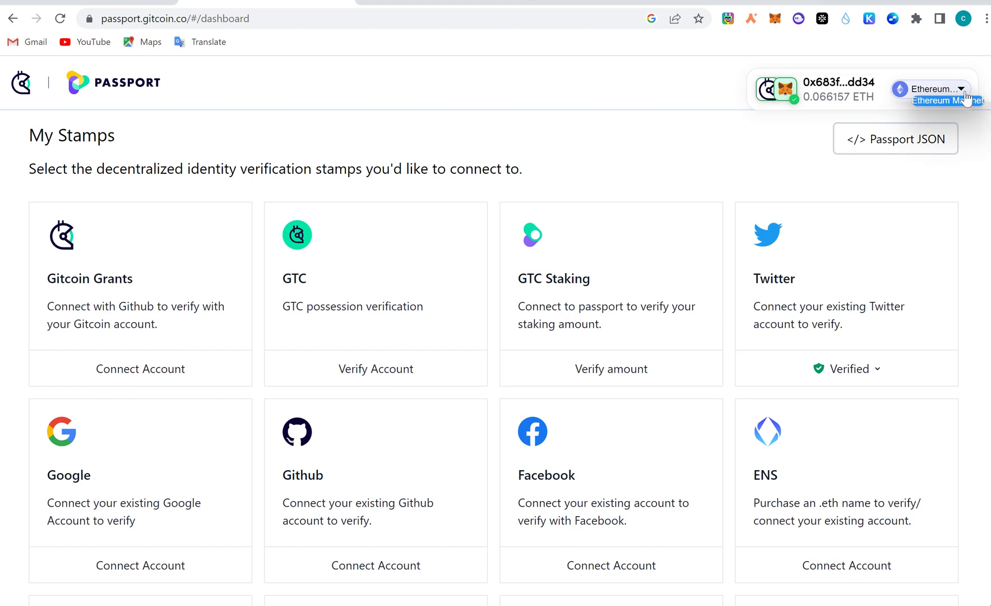
pyautogui.click(963, 92)
pyautogui.click(963, 91)
pyautogui.click(859, 111)
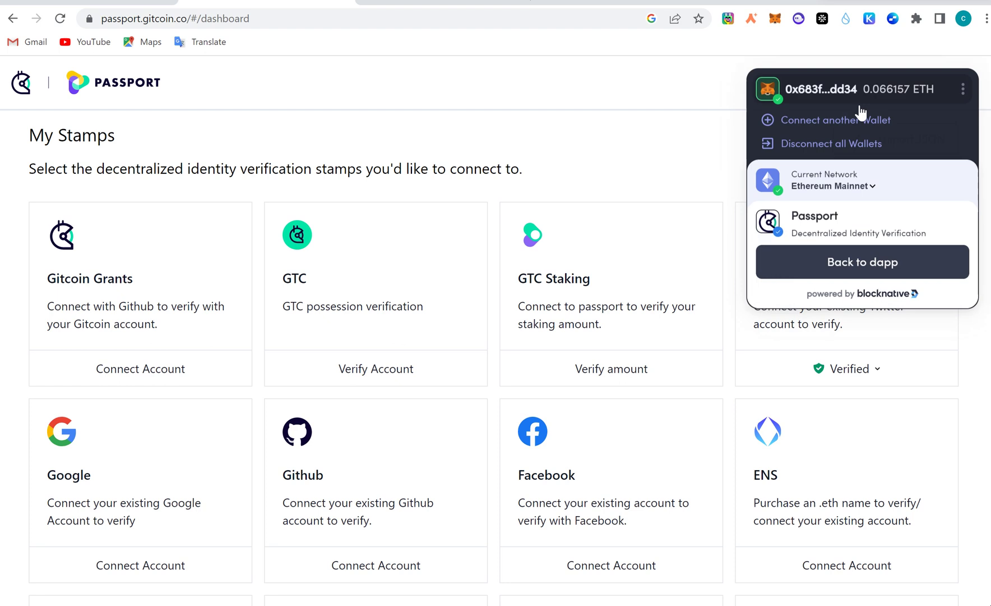
pyautogui.click(862, 262)
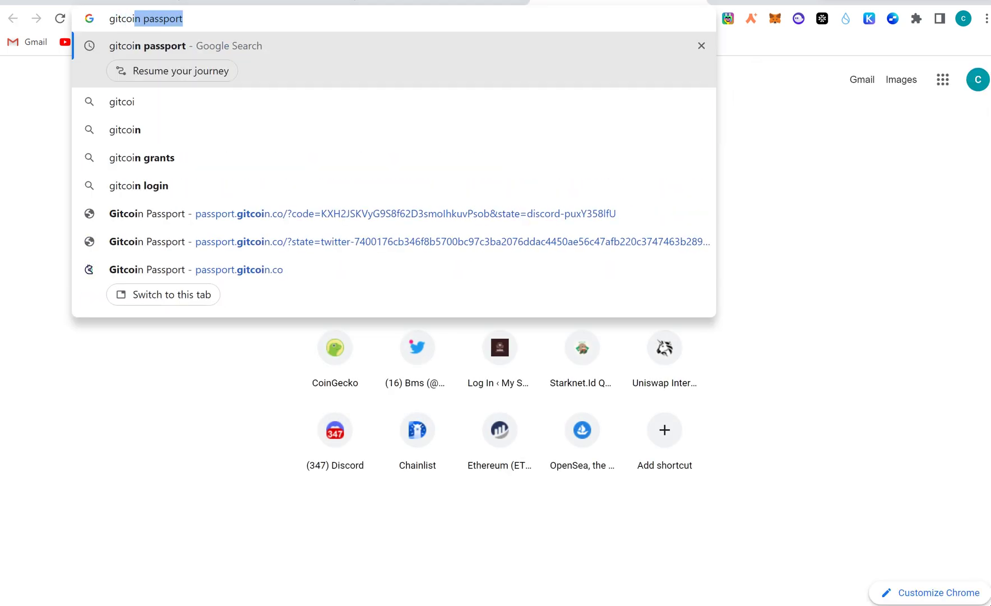
pyautogui.write('n')
# - Search Google for gitcoin, trimming the passport suggestion, then begin editing the query
pyautogui.press('BackSpace')
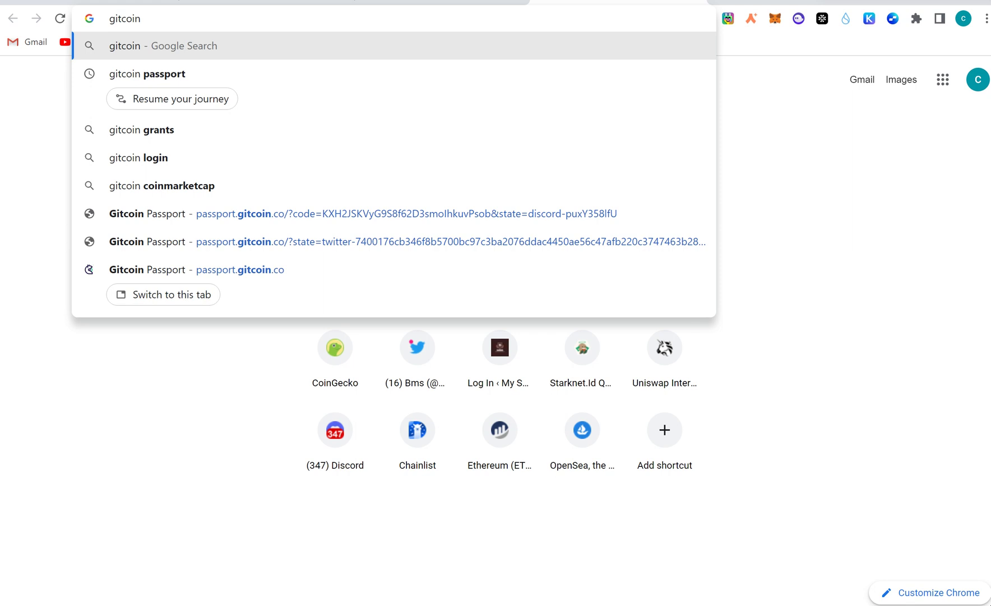
pyautogui.press('Return')
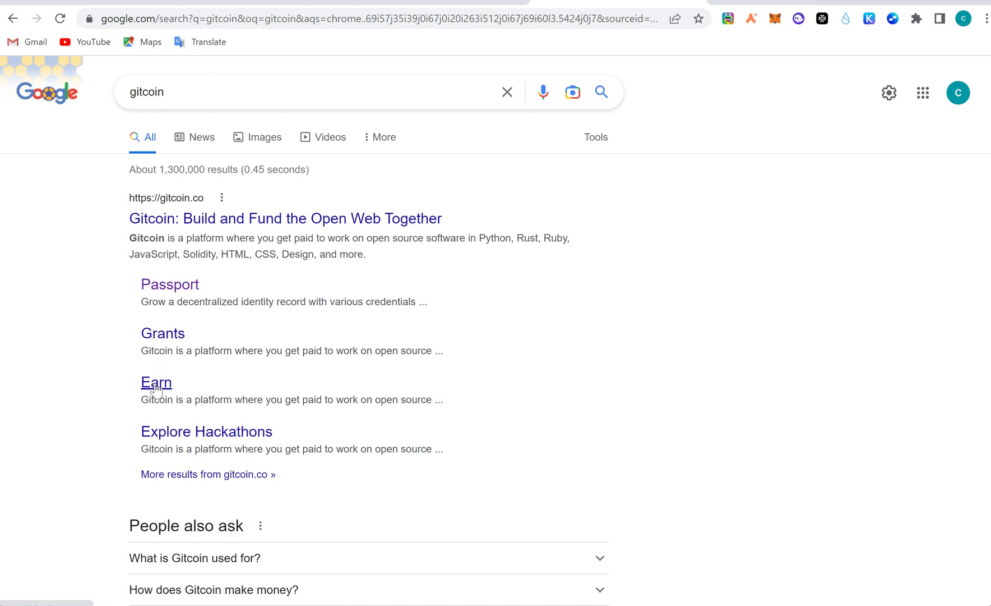
pyautogui.click(241, 99)
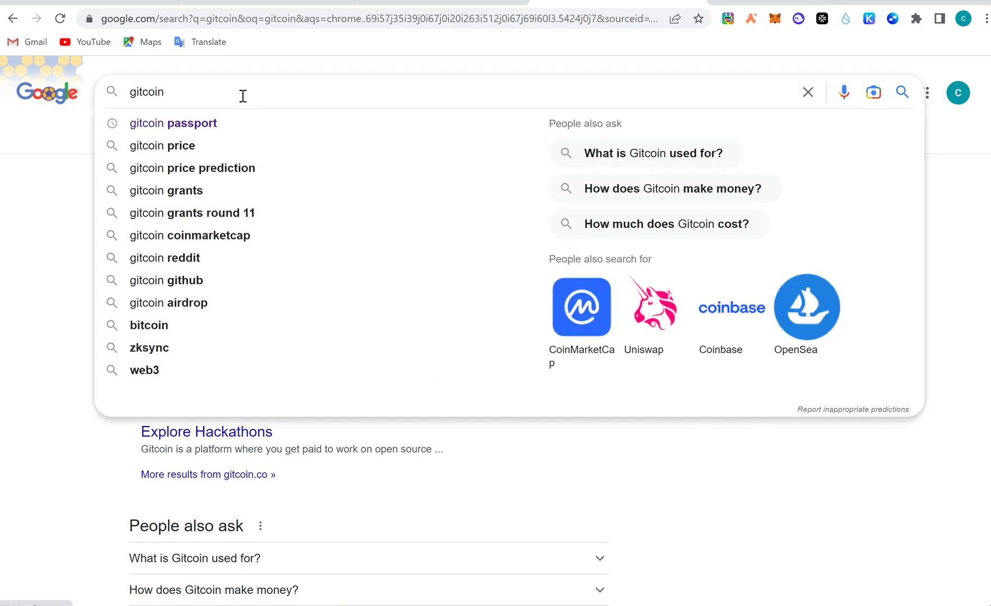
pyautogui.write('staking')
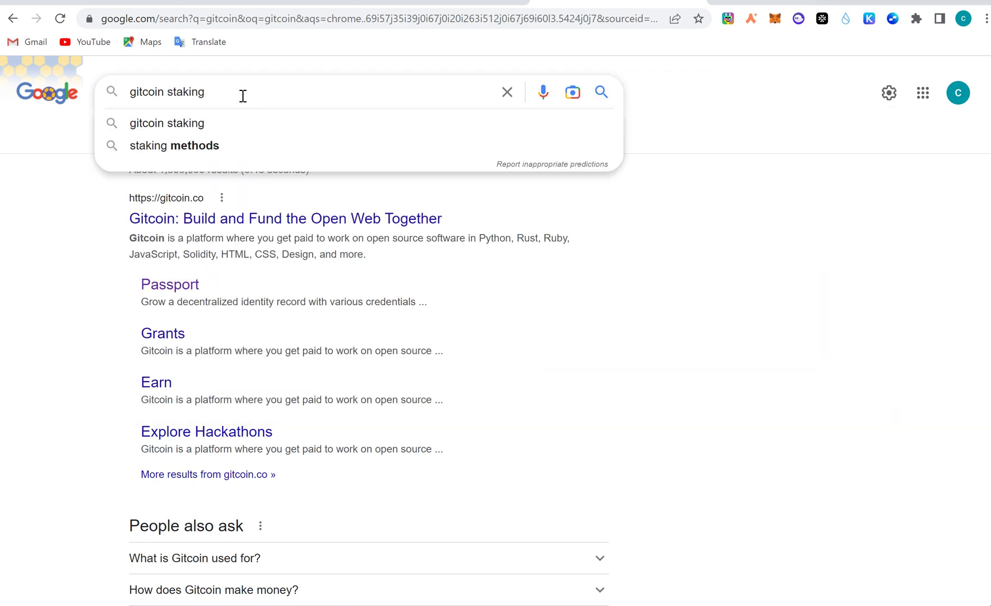
# - Search for gitcoin staking, visit the staking profile result, and return to the results
pyautogui.press('Return')
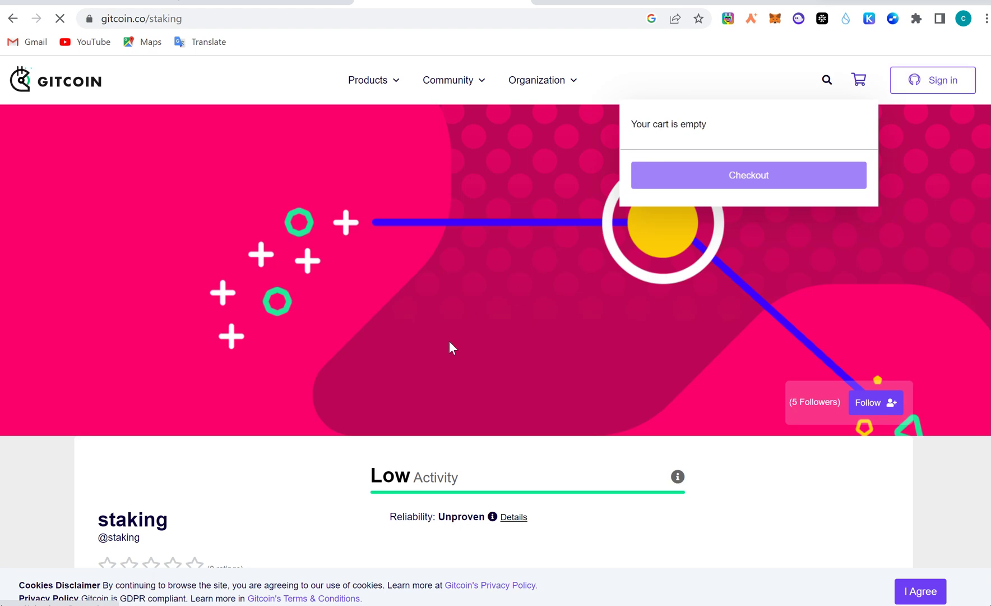
pyautogui.scroll(-4, 450, 348)
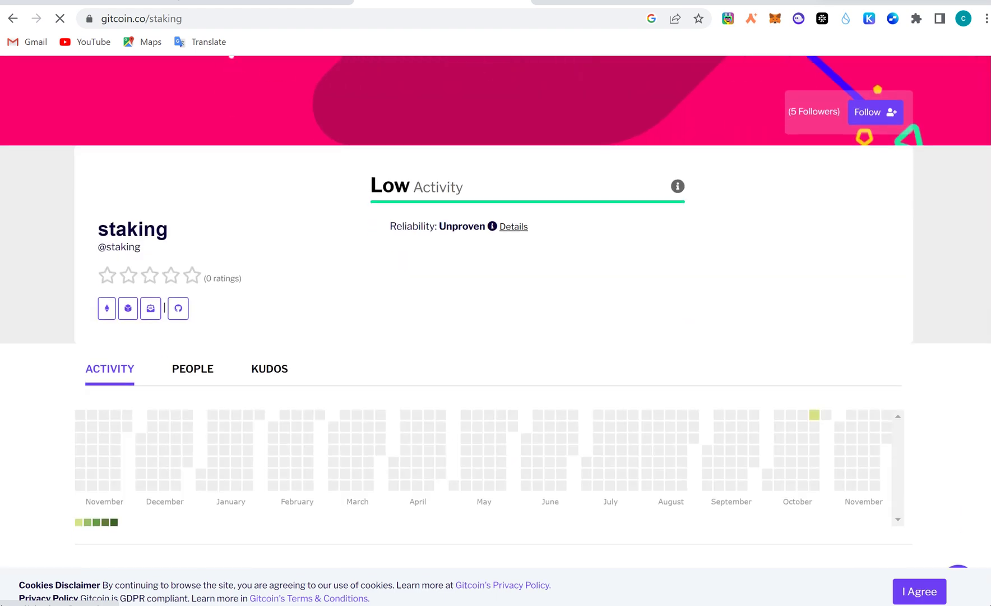
pyautogui.scroll(-1, 495, 310)
pyautogui.scroll(-2, 496, 310)
pyautogui.scroll(7, 496, 310)
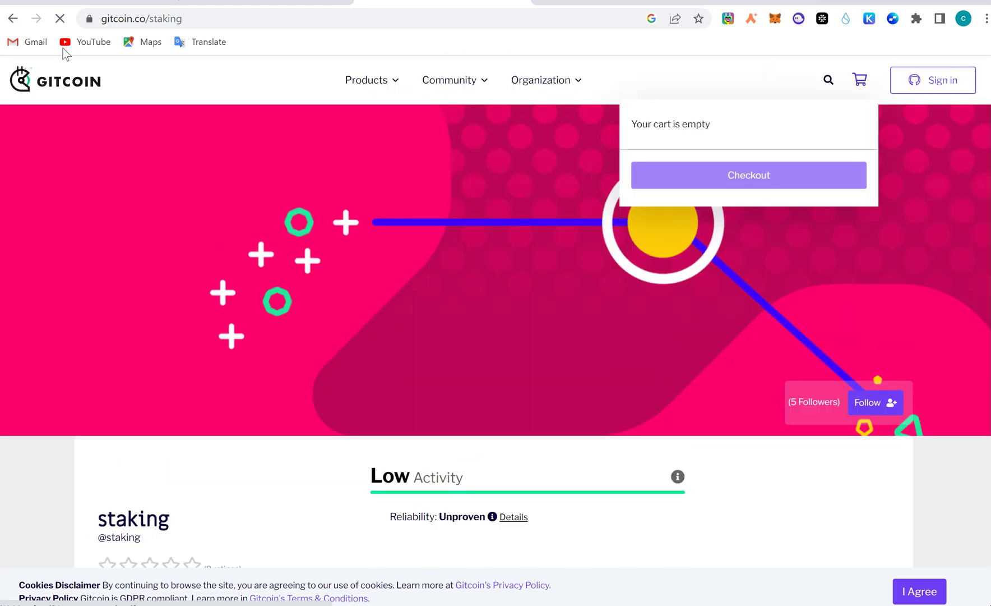
pyautogui.click(17, 21)
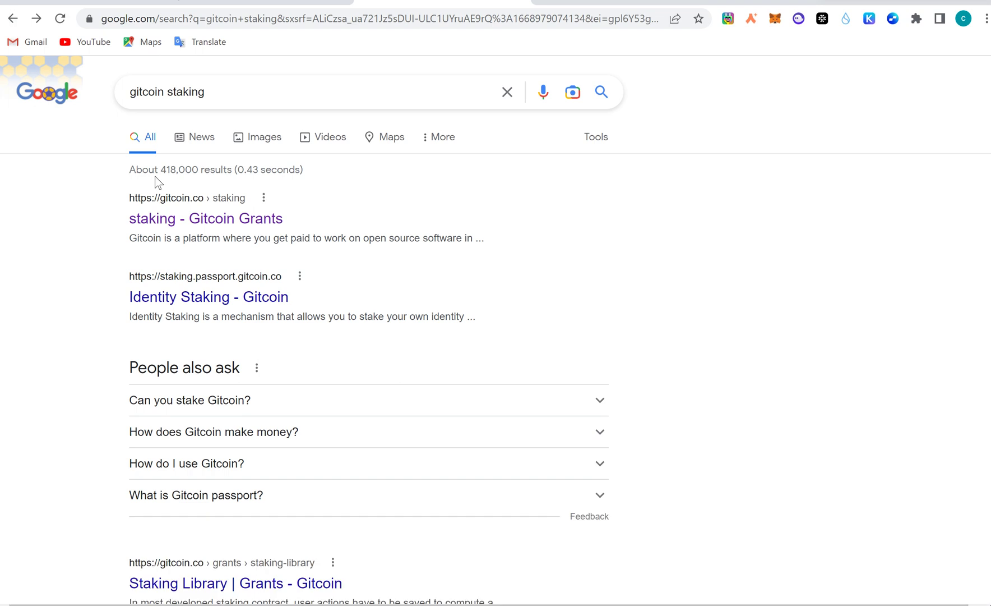
# - Follow the Identity Staking - Gitcoin search result
pyautogui.click(195, 297)
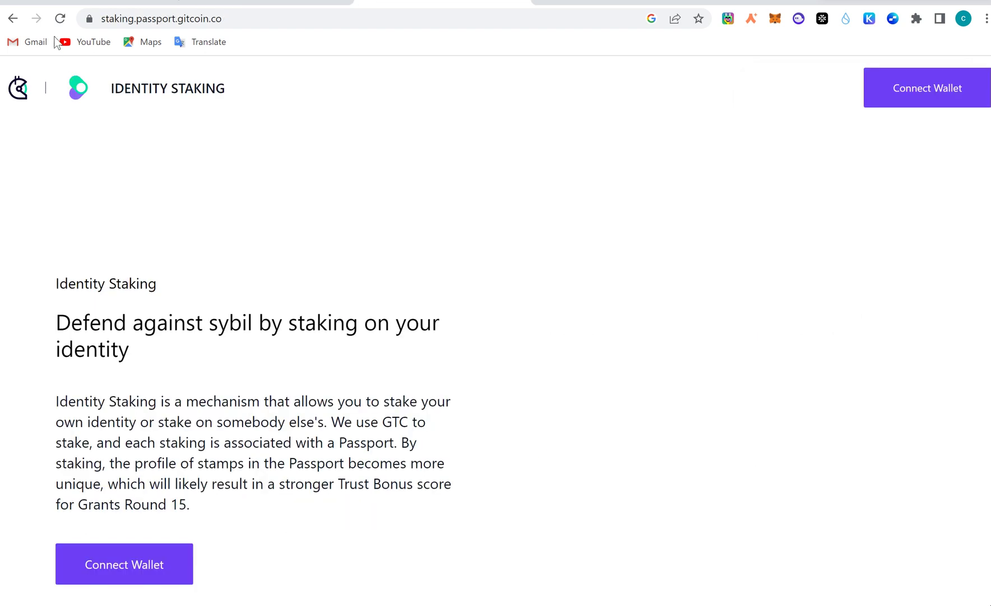
# - Return to the Passport stamps dashboard browser tab
pyautogui.click(190, 7)
pyautogui.scroll(-3, 496, 329)
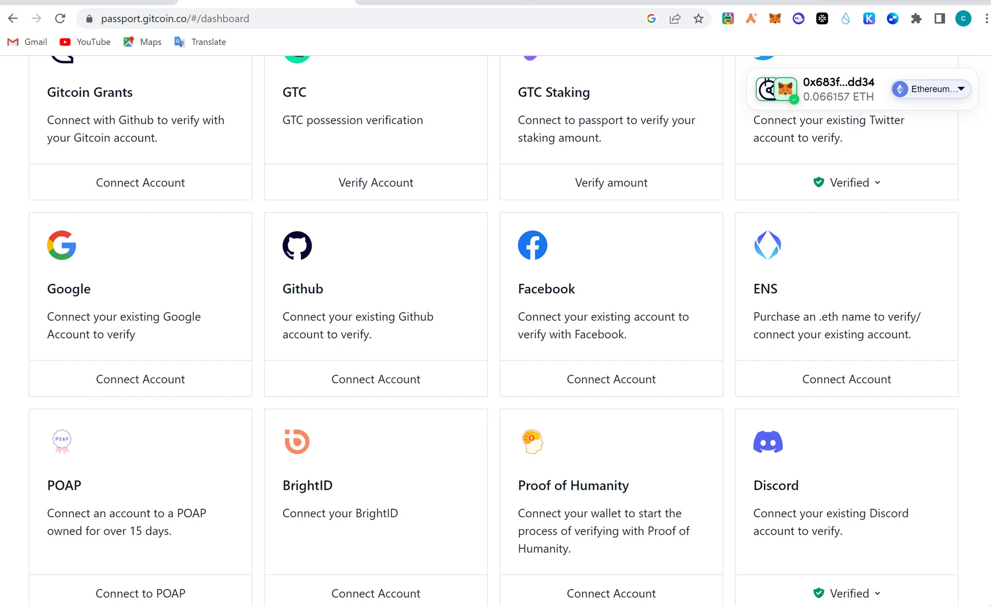
pyautogui.scroll(-1, 496, 330)
pyautogui.scroll(-2, 496, 331)
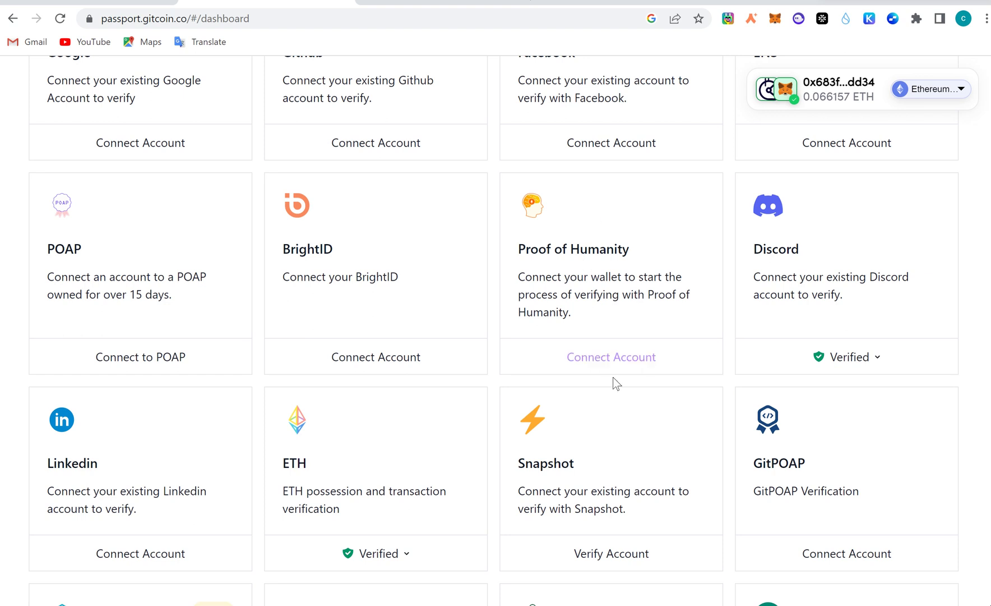
# - Verify the Proof of Humanity stamp with the Account Name credential and sign it in MetaMask
pyautogui.click(620, 361)
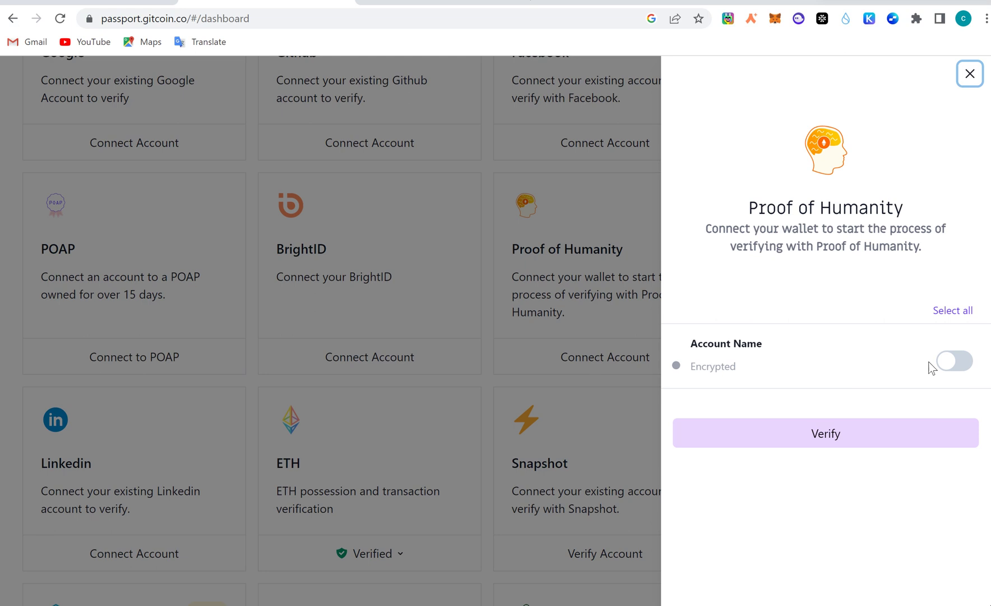
pyautogui.click(951, 361)
pyautogui.click(835, 435)
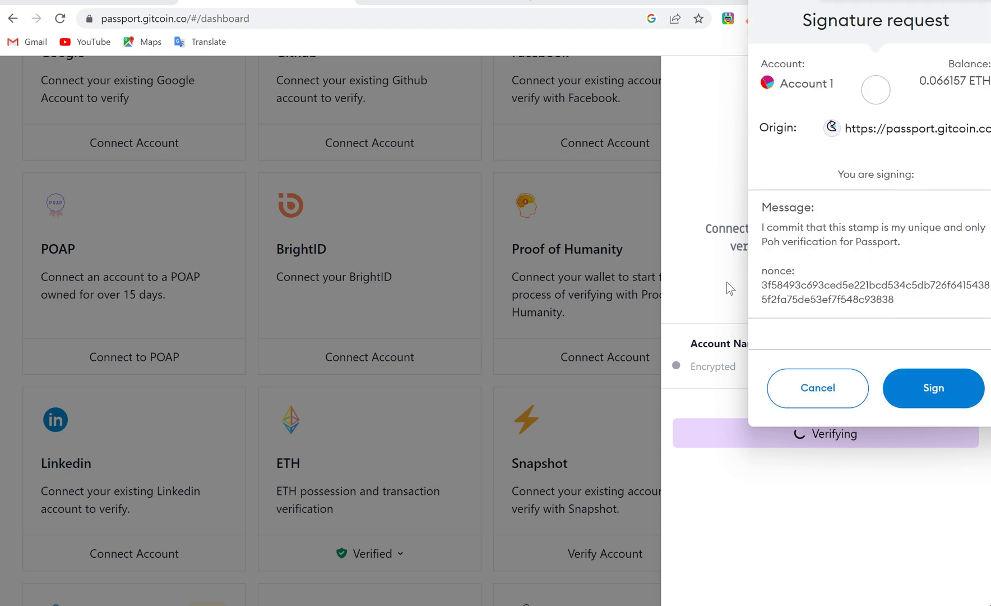
pyautogui.click(903, 392)
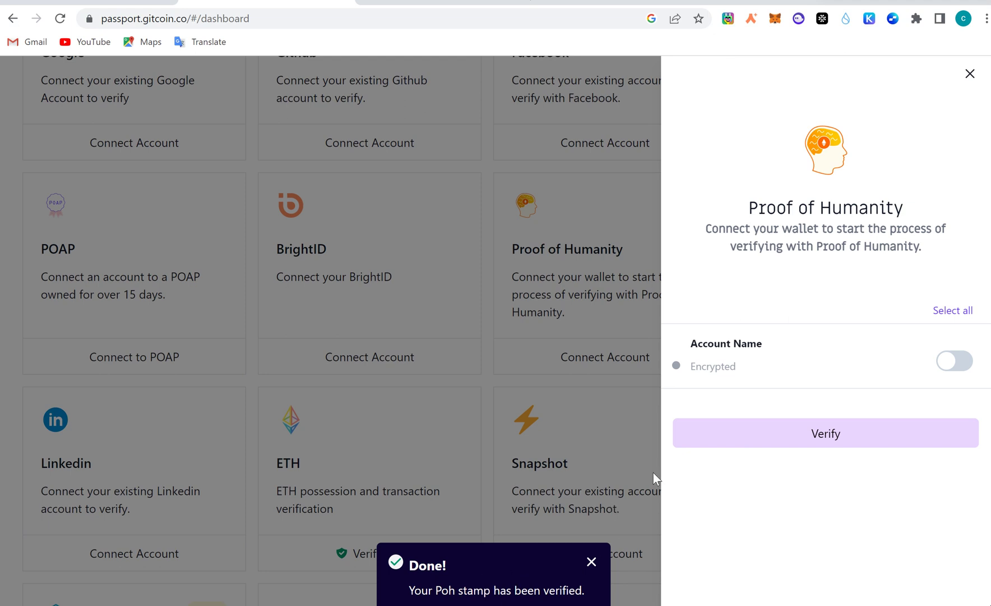
pyautogui.click(651, 346)
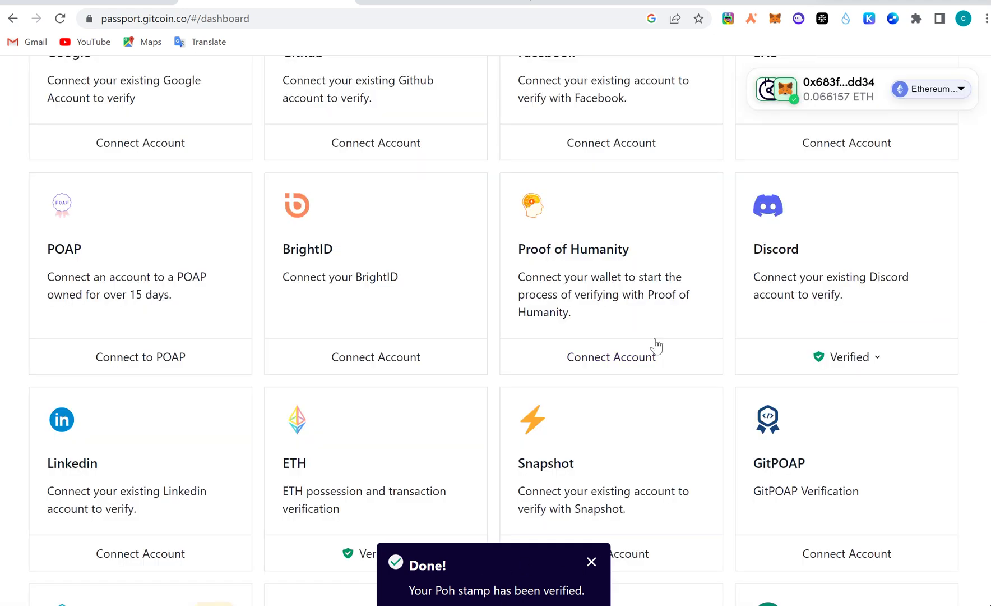
pyautogui.scroll(-2, 750, 286)
pyautogui.scroll(-2, 748, 286)
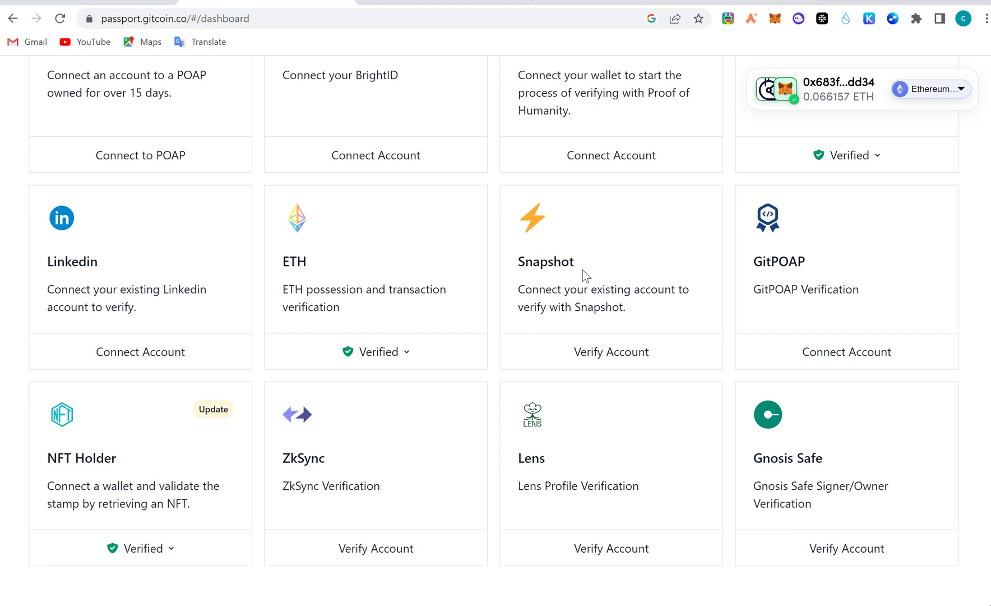
# - Verify the Snapshot stamp with the Snapshot Voter credential and sign it in MetaMask
pyautogui.click(622, 353)
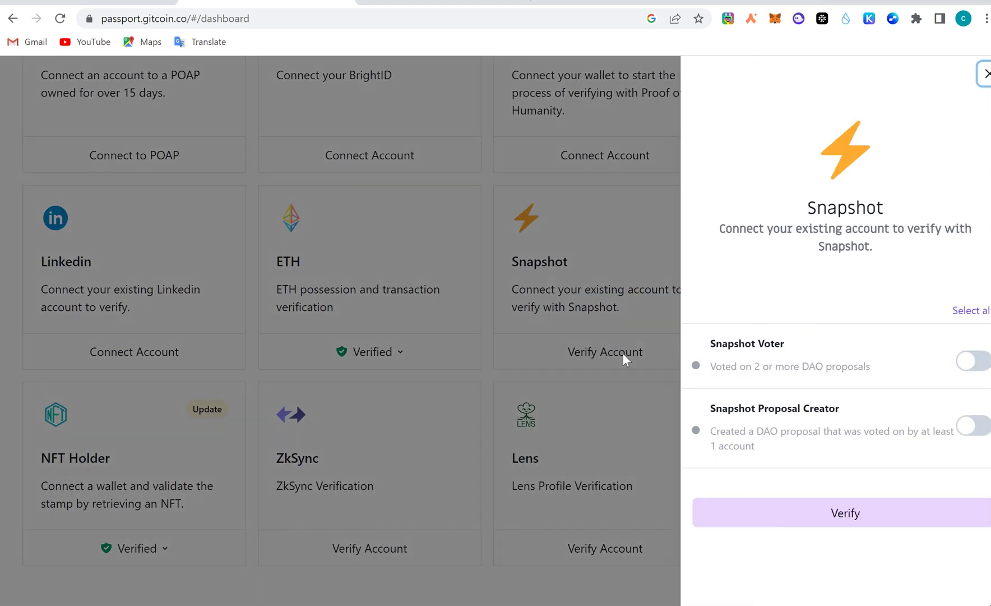
pyautogui.click(957, 370)
pyautogui.click(861, 511)
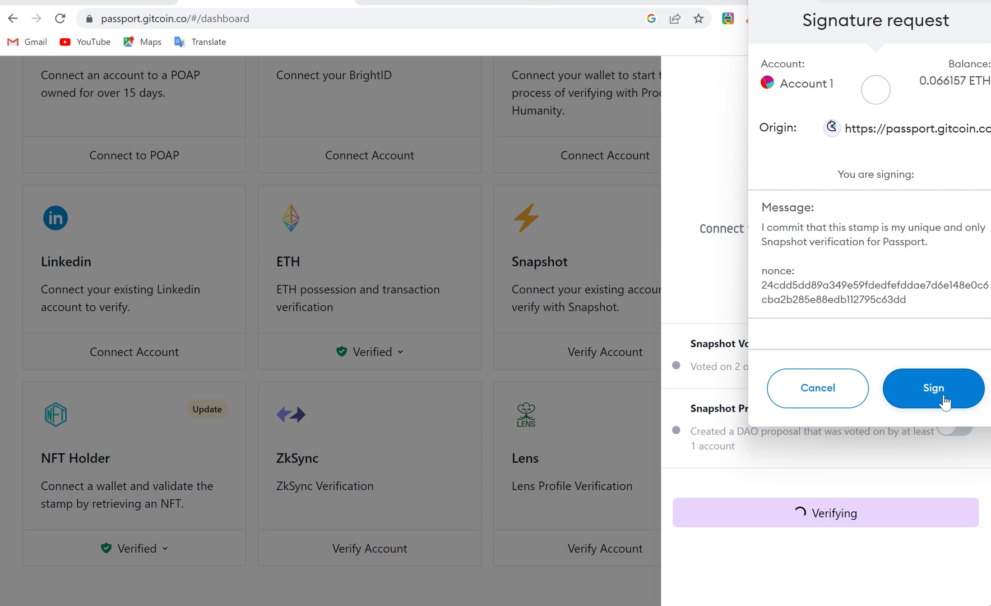
pyautogui.click(944, 399)
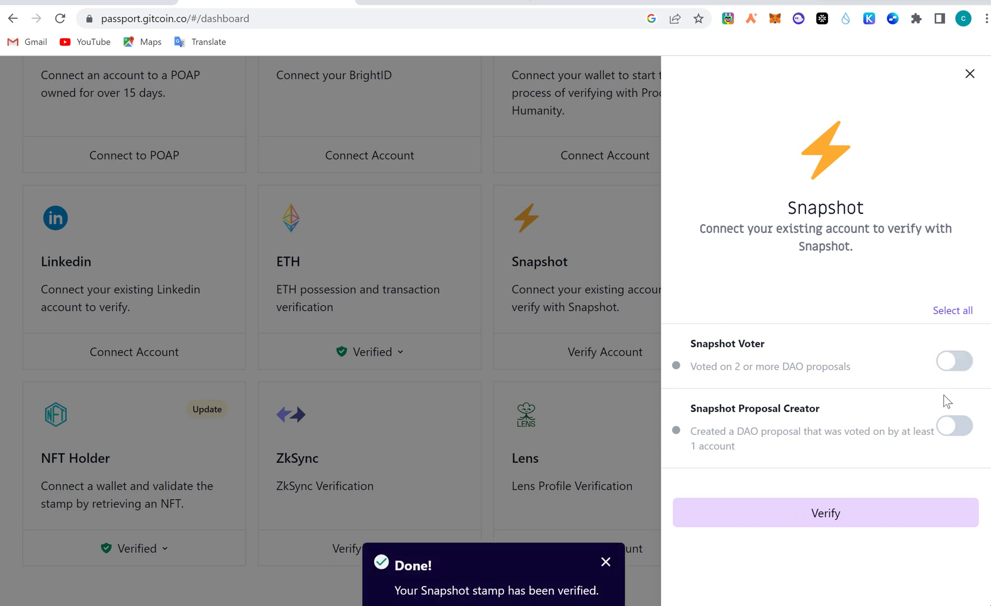
pyautogui.click(639, 361)
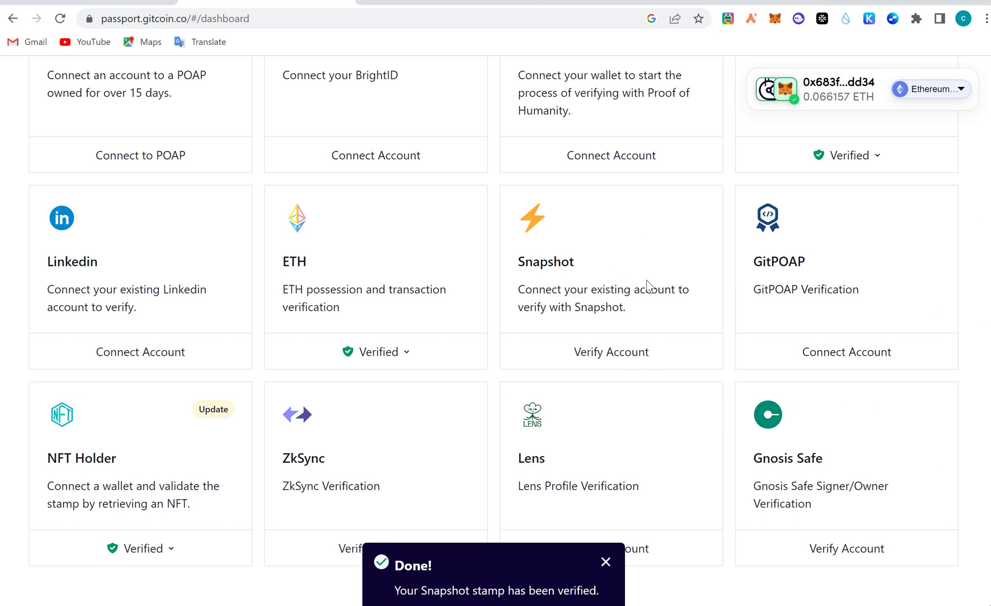